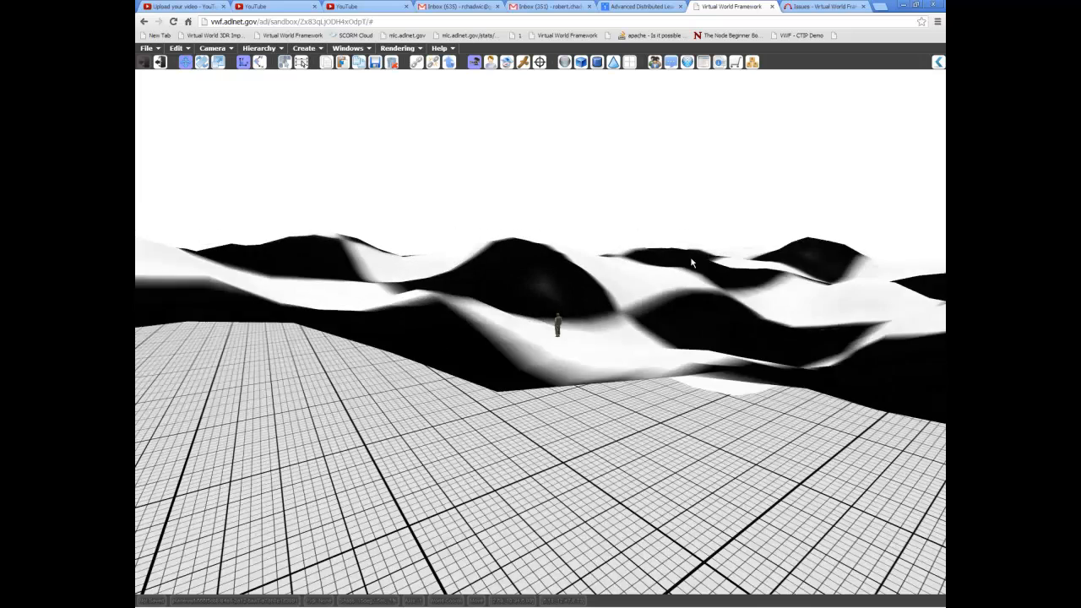
Select the terrain plane and inspect its primitive settings and simplex noise modifier in the object properties
{"action": "middle_click_drag", "start_coordinate": [427, 258], "coordinate": [522, 269]}
{"action": "left_click", "coordinate": [524, 265]}
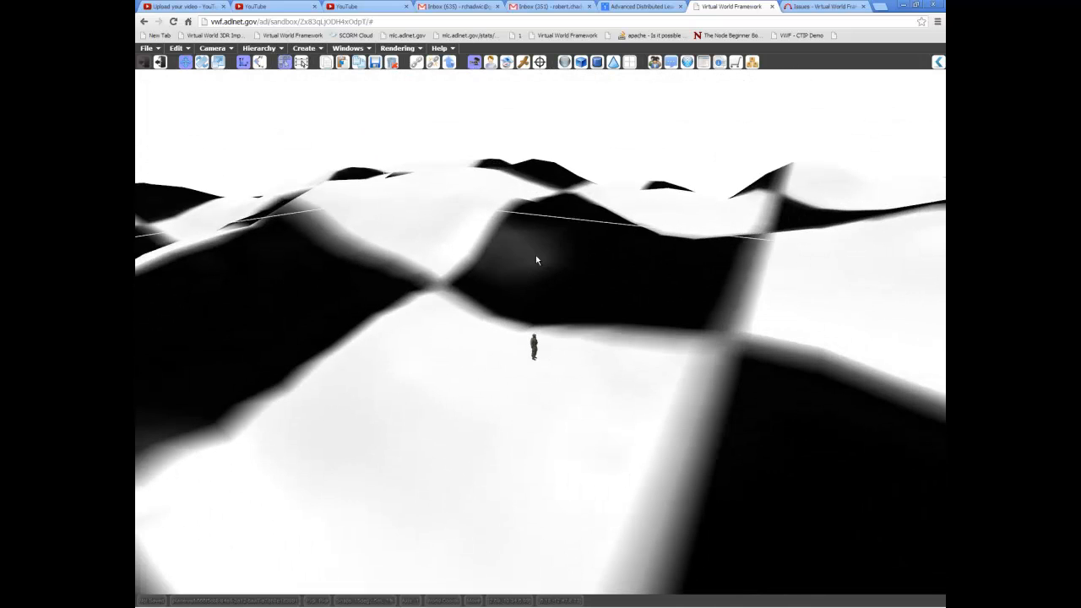
{"action": "left_click", "coordinate": [719, 63]}
{"action": "left_click", "coordinate": [846, 196]}
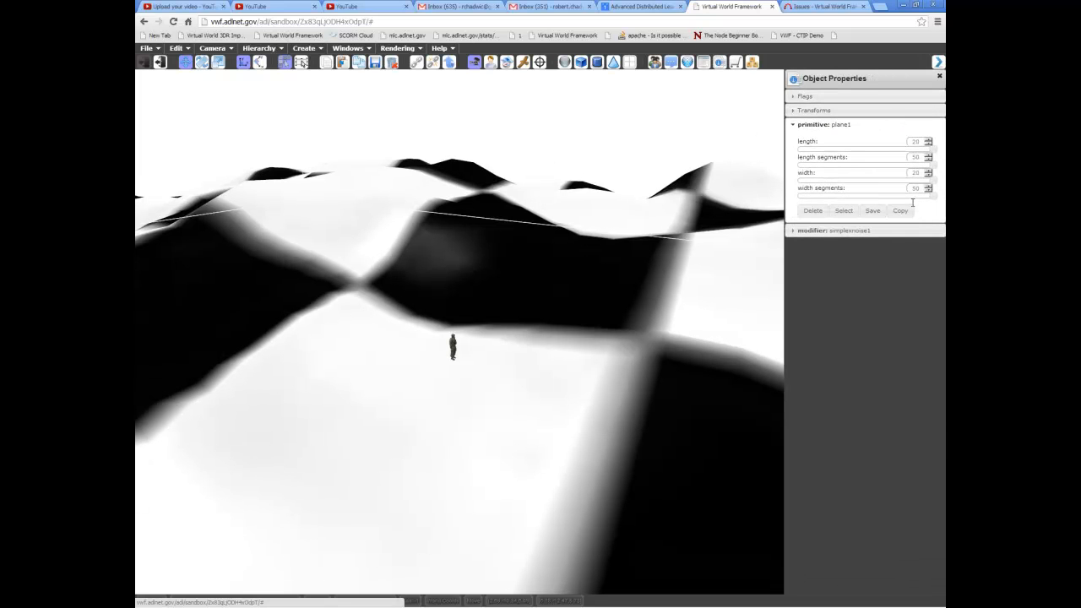
{"action": "left_click", "coordinate": [885, 231]}
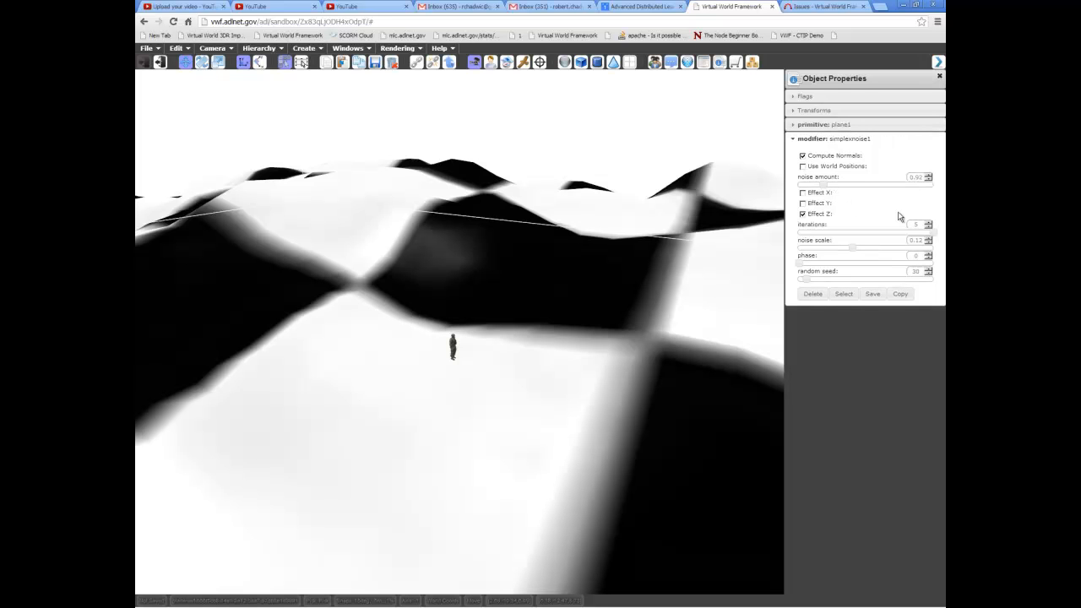
{"action": "middle_click_drag", "start_coordinate": [508, 196], "coordinate": [616, 263]}
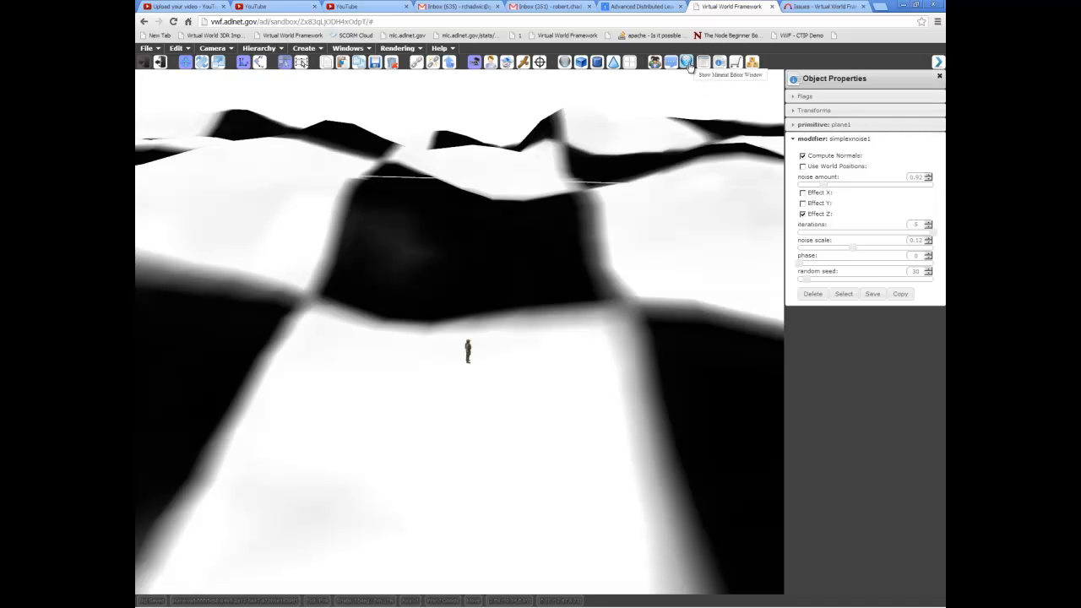
Open the material editor for the terrain plane and close the object properties
{"action": "left_click", "coordinate": [688, 63]}
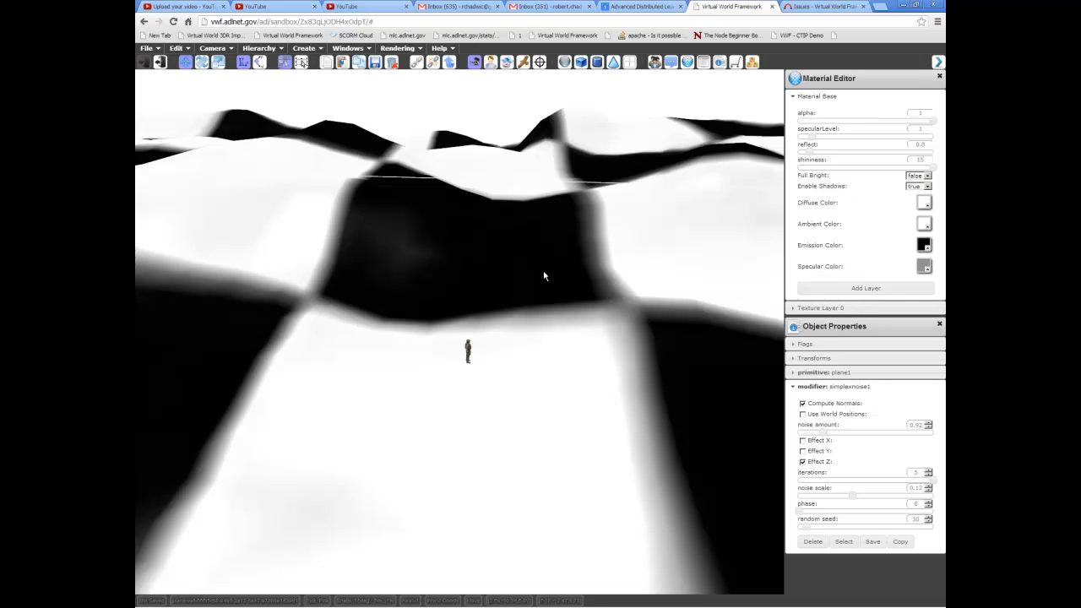
{"action": "middle_click_drag", "start_coordinate": [544, 275], "coordinate": [581, 267]}
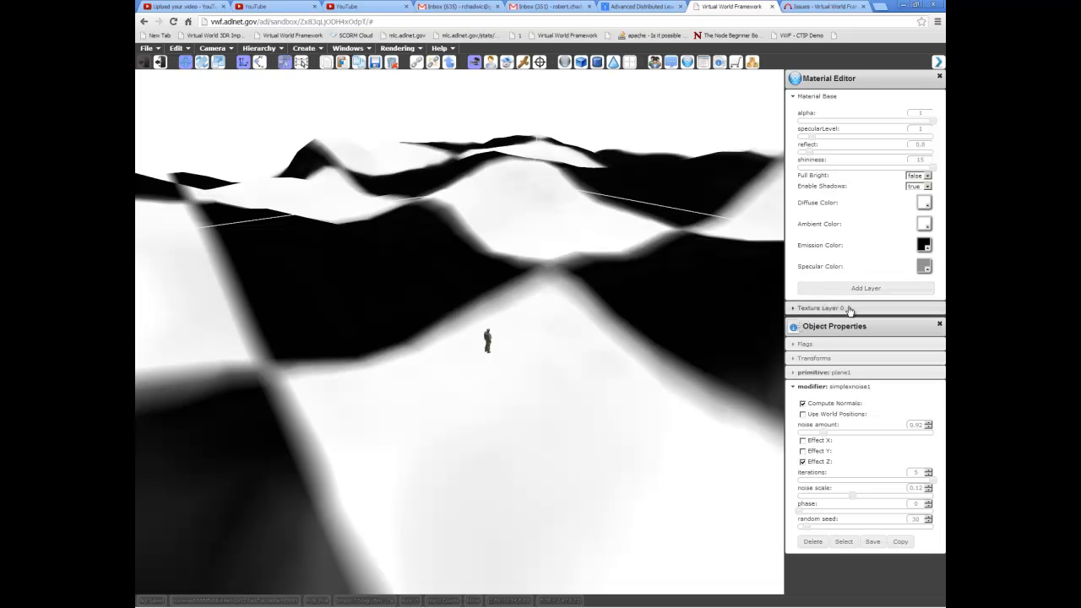
{"action": "left_click", "coordinate": [940, 326]}
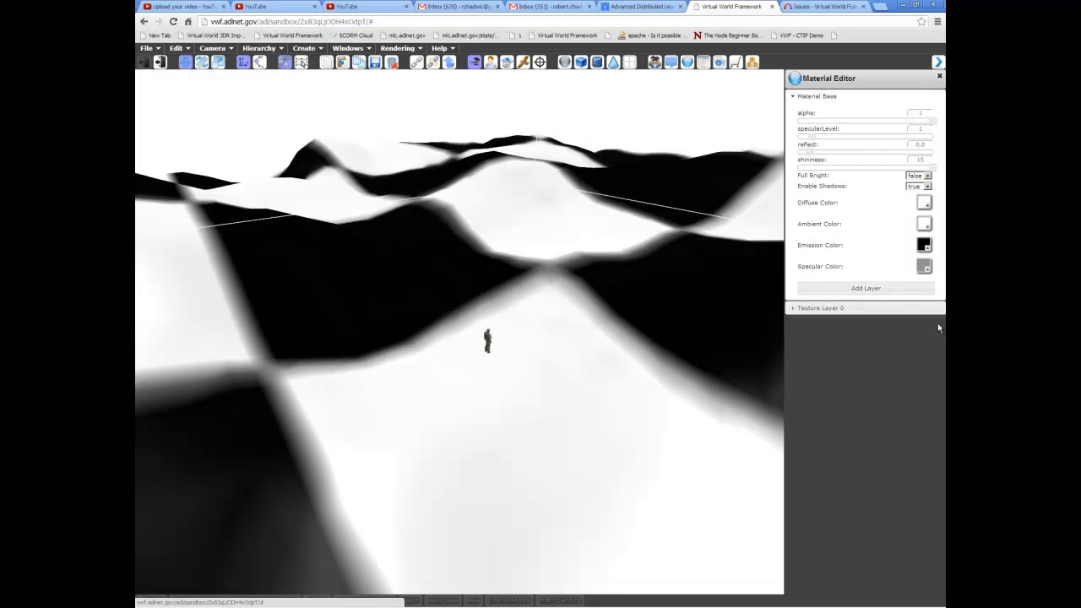
{"action": "mouse_move", "coordinate": [493, 251]}
{"action": "middle_mouse_down"}
{"action": "mouse_move", "coordinate": [520, 242]}
{"action": "mouse_move", "coordinate": [506, 243]}
{"action": "middle_mouse_up"}
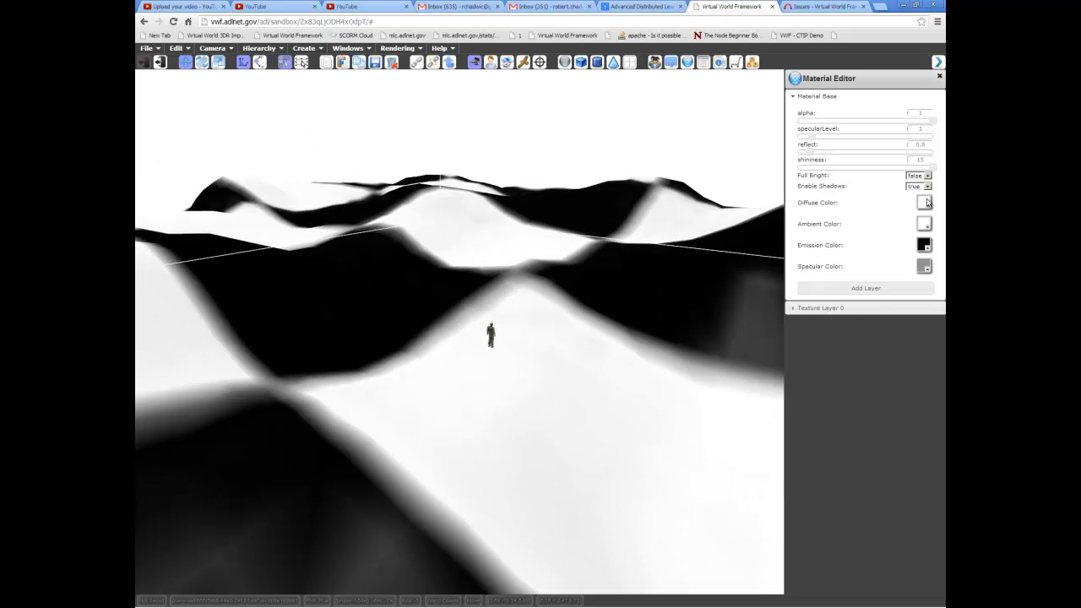
{"action": "mouse_move", "coordinate": [578, 280]}
{"action": "middle_mouse_down"}
{"action": "mouse_move", "coordinate": [590, 316]}
{"action": "mouse_move", "coordinate": [584, 284]}
{"action": "middle_mouse_up"}
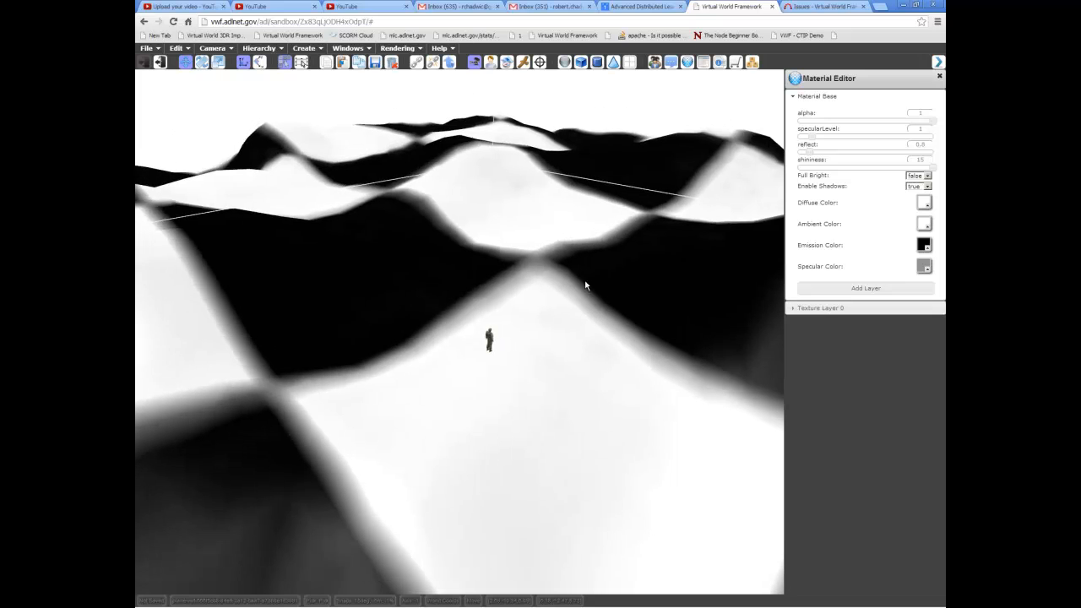
Review the terrain material's texture layer and base settings, and delete the checker.jpg texture layer
{"action": "left_click", "coordinate": [836, 310]}
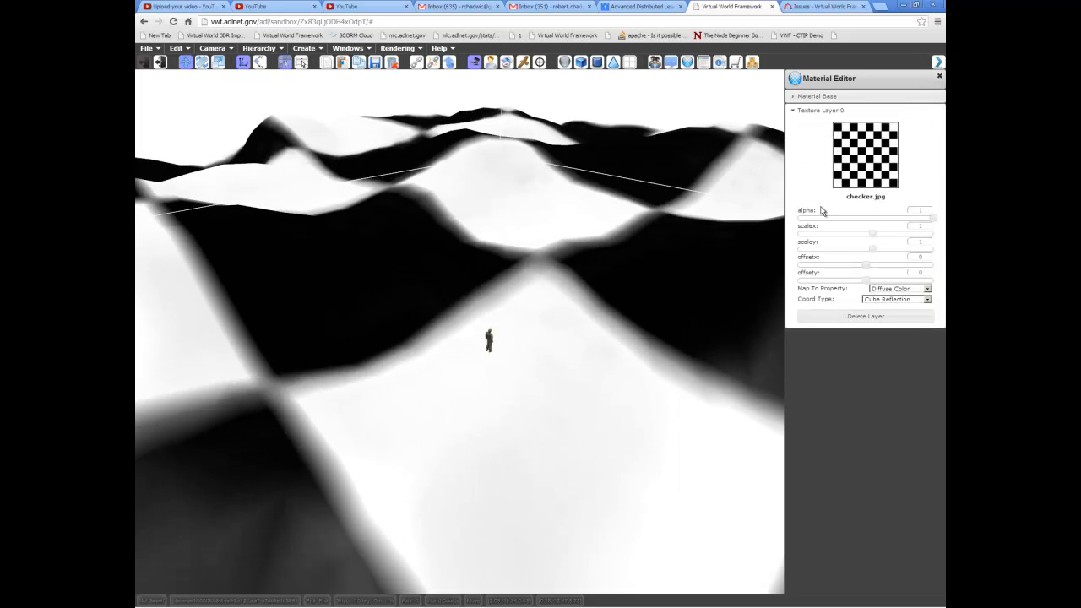
{"action": "middle_click_drag", "start_coordinate": [612, 222], "coordinate": [645, 207]}
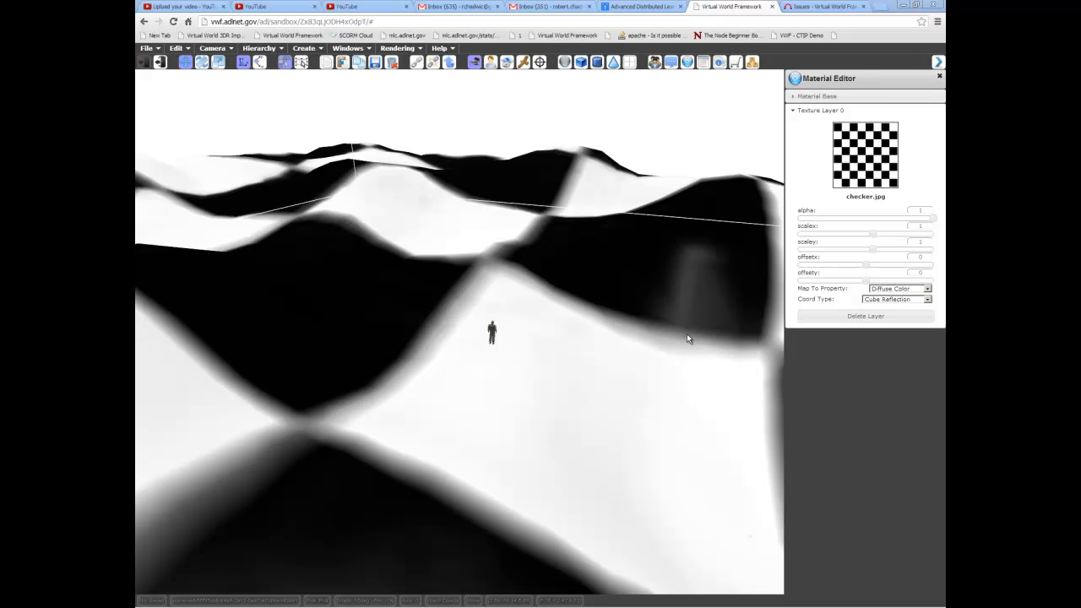
{"action": "left_click", "coordinate": [858, 98]}
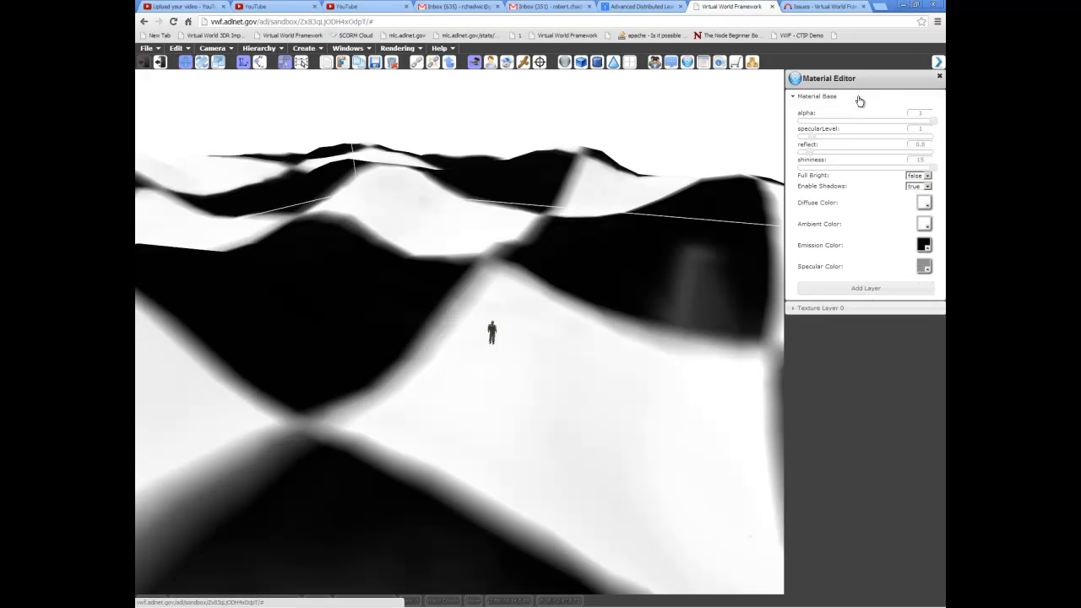
{"action": "left_click", "coordinate": [883, 309]}
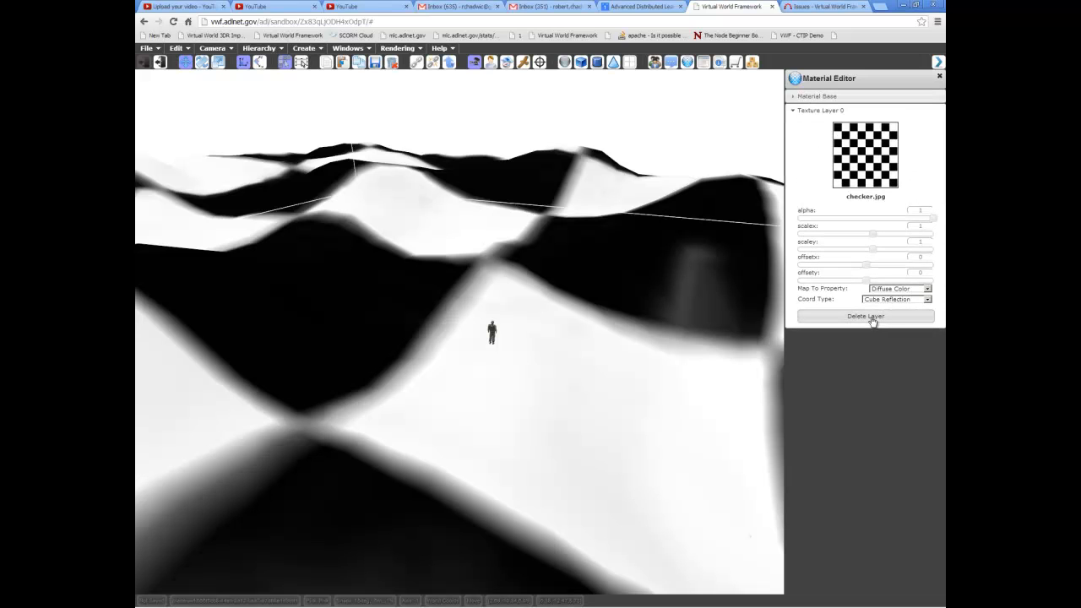
{"action": "left_click", "coordinate": [884, 317]}
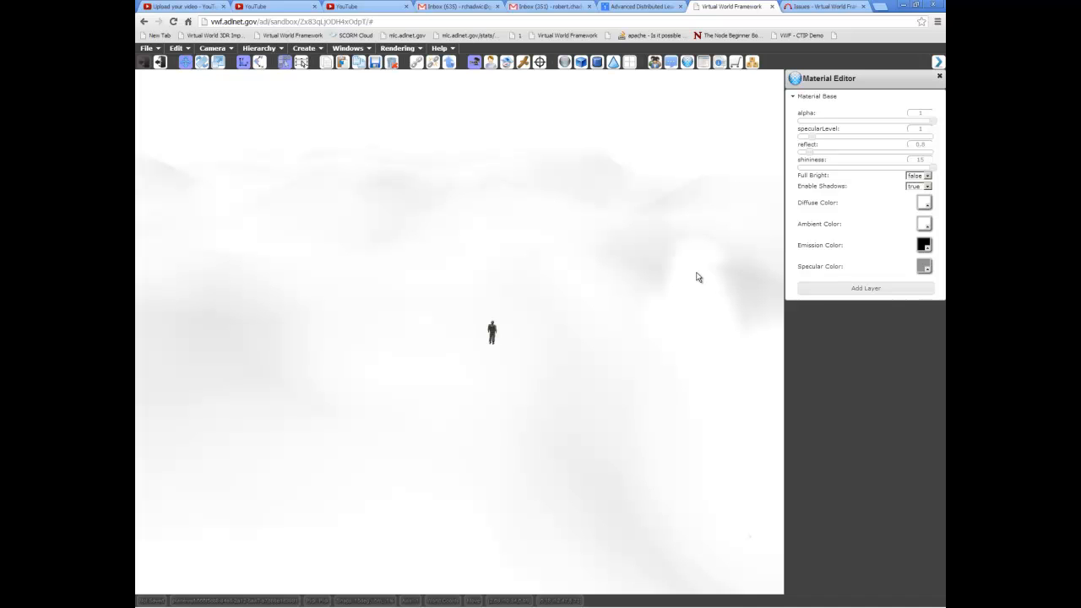
Set the terrain material's ambient color to dark green
{"action": "left_click", "coordinate": [925, 203]}
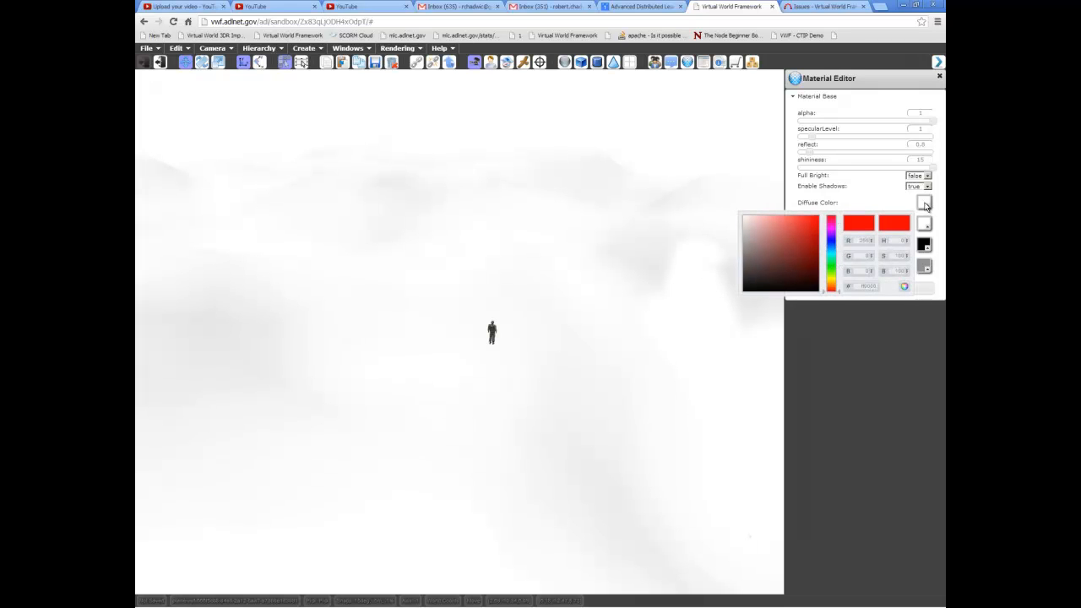
{"action": "mouse_move", "coordinate": [832, 275]}
{"action": "left_mouse_down"}
{"action": "mouse_move", "coordinate": [798, 259]}
{"action": "mouse_move", "coordinate": [811, 282]}
{"action": "left_mouse_up"}
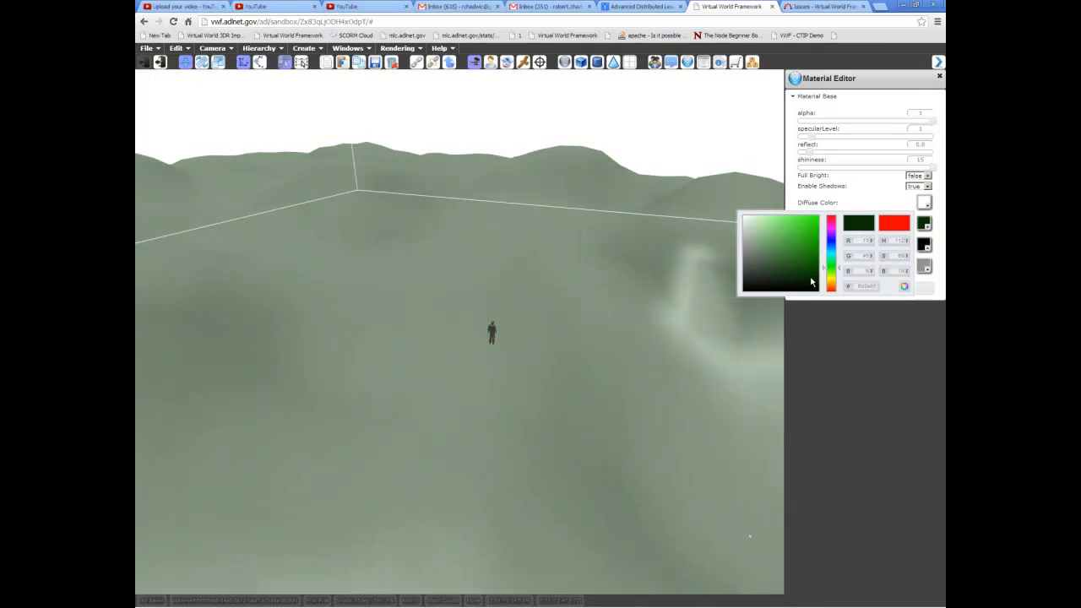
{"action": "left_click", "coordinate": [836, 338]}
{"action": "middle_click_drag", "start_coordinate": [435, 279], "coordinate": [674, 178]}
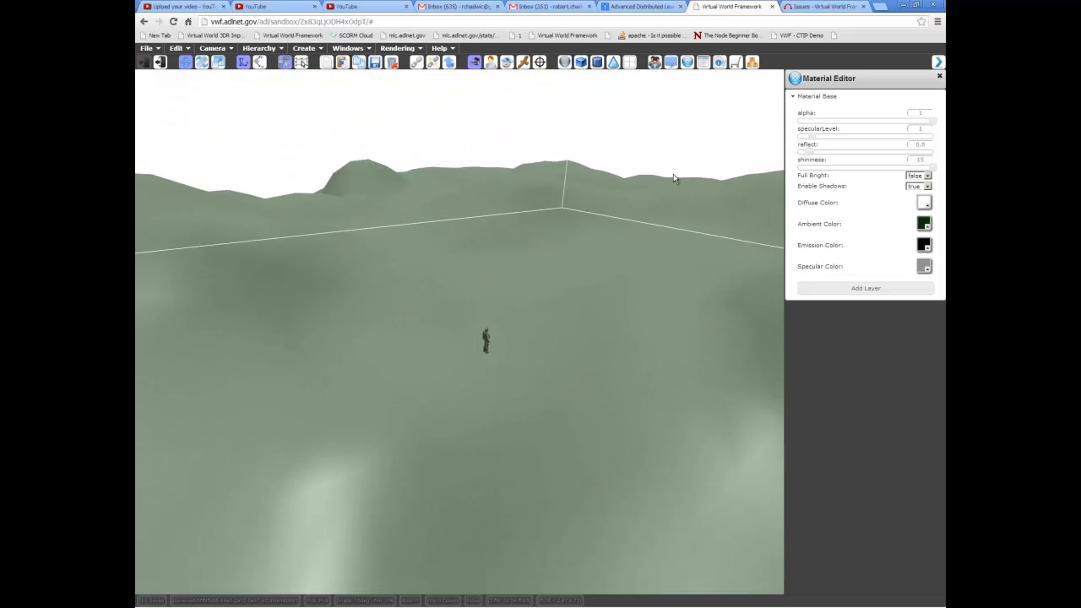
Set the terrain material's specular color to bright red
{"action": "middle_click_drag", "start_coordinate": [591, 353], "coordinate": [760, 216]}
{"action": "middle_click_drag", "start_coordinate": [643, 242], "coordinate": [865, 287]}
{"action": "left_click", "coordinate": [926, 268]}
{"action": "left_click", "coordinate": [813, 289]}
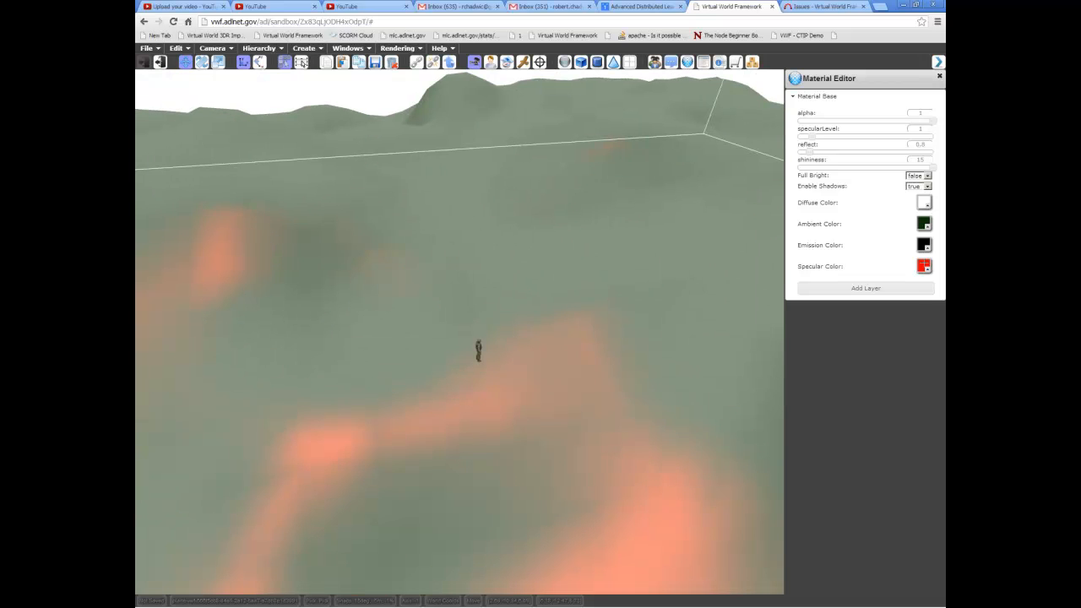
Set the terrain material's specular color to a near-white gray
{"action": "left_click", "coordinate": [924, 266]}
{"action": "left_click_drag", "start_coordinate": [794, 327], "coordinate": [741, 279]}
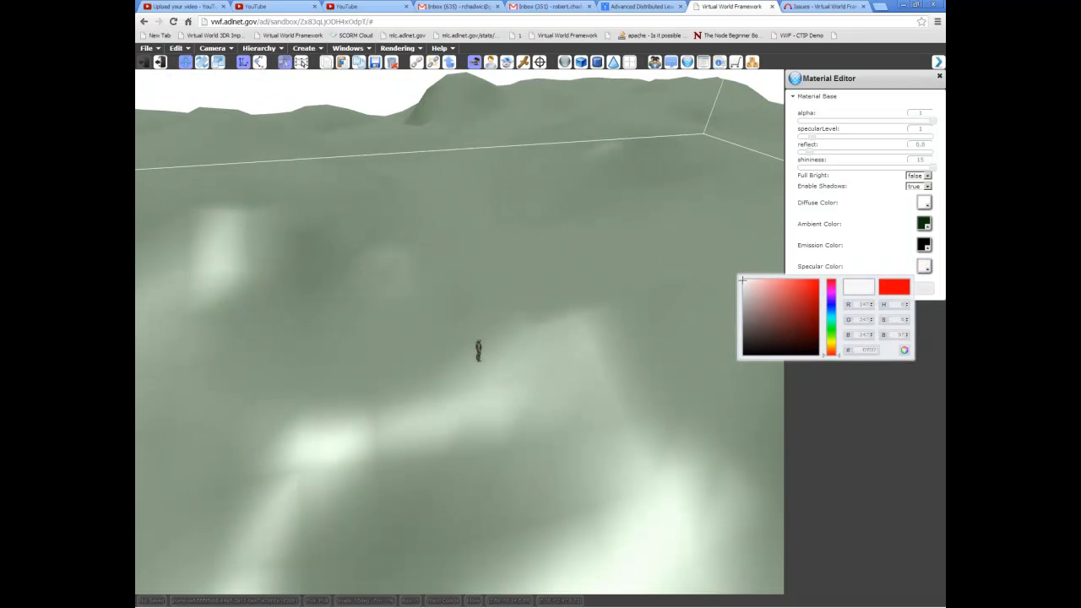
{"action": "mouse_move", "coordinate": [684, 249]}
{"action": "middle_mouse_down"}
{"action": "mouse_move", "coordinate": [615, 338]}
{"action": "mouse_move", "coordinate": [661, 340]}
{"action": "mouse_move", "coordinate": [697, 369]}
{"action": "mouse_move", "coordinate": [719, 355]}
{"action": "mouse_move", "coordinate": [638, 354]}
{"action": "middle_mouse_up"}
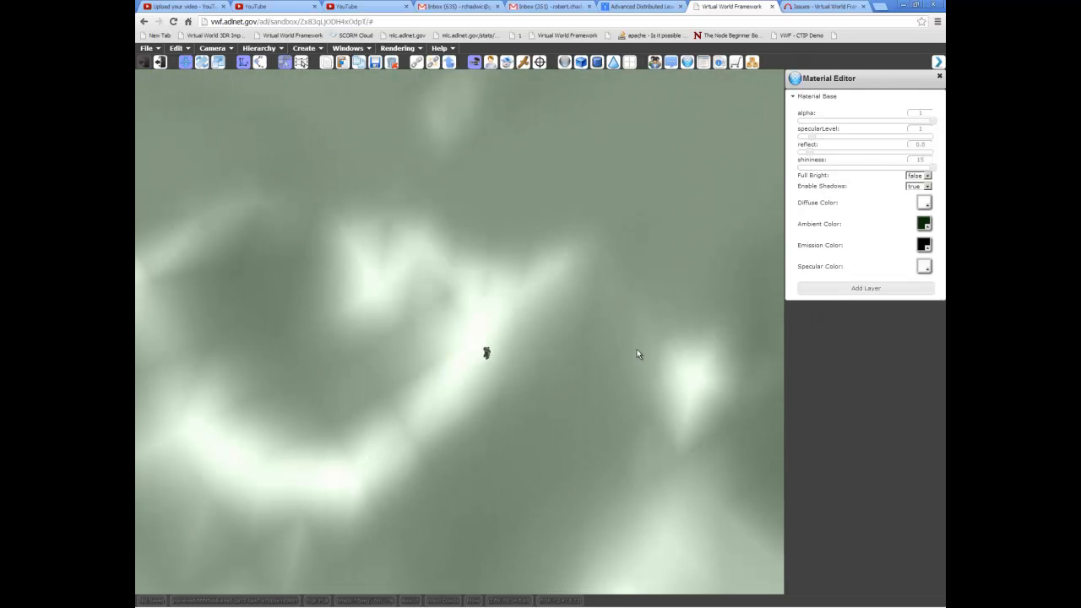
Test low shininess values such as 1.2, 2.35 and 0.9 on the terrain material, and set shininess to 6.55
{"action": "left_click_drag", "start_coordinate": [931, 167], "coordinate": [820, 174]}
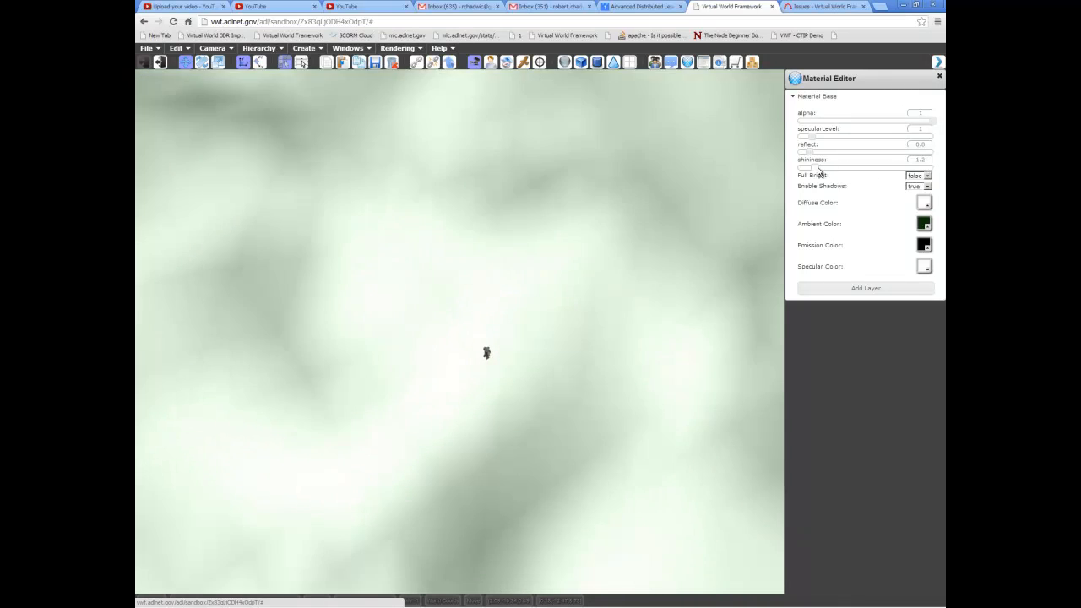
{"action": "middle_click_drag", "start_coordinate": [622, 229], "coordinate": [591, 211]}
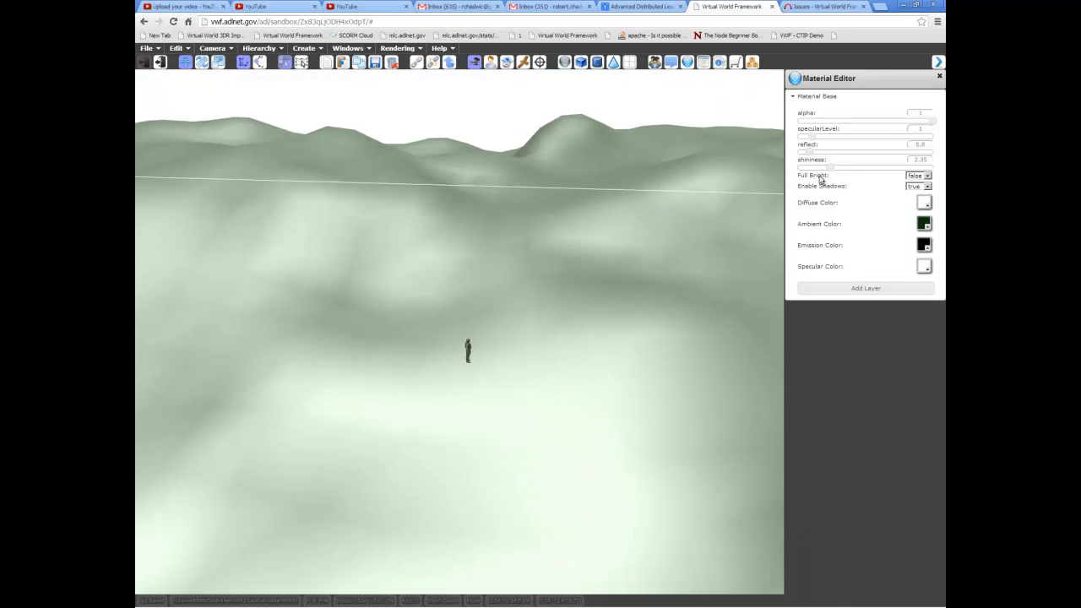
{"action": "left_click_drag", "start_coordinate": [832, 170], "coordinate": [821, 172]}
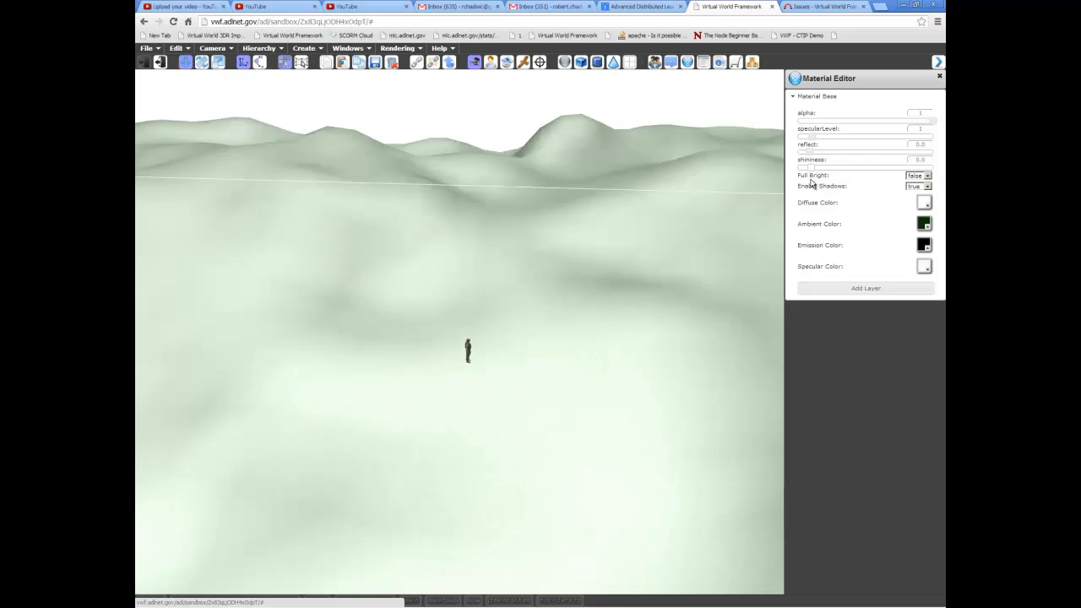
{"action": "left_click_drag", "start_coordinate": [815, 174], "coordinate": [892, 176]}
Test a high specular level on the terrain, set the level to 0, and keep the material's alpha at 1
{"action": "mouse_move", "coordinate": [813, 139]}
{"action": "left_mouse_down"}
{"action": "mouse_move", "coordinate": [803, 140]}
{"action": "mouse_move", "coordinate": [918, 144]}
{"action": "left_mouse_up"}
{"action": "middle_click_drag", "start_coordinate": [513, 224], "coordinate": [637, 261]}
{"action": "left_click_drag", "start_coordinate": [910, 138], "coordinate": [791, 146]}
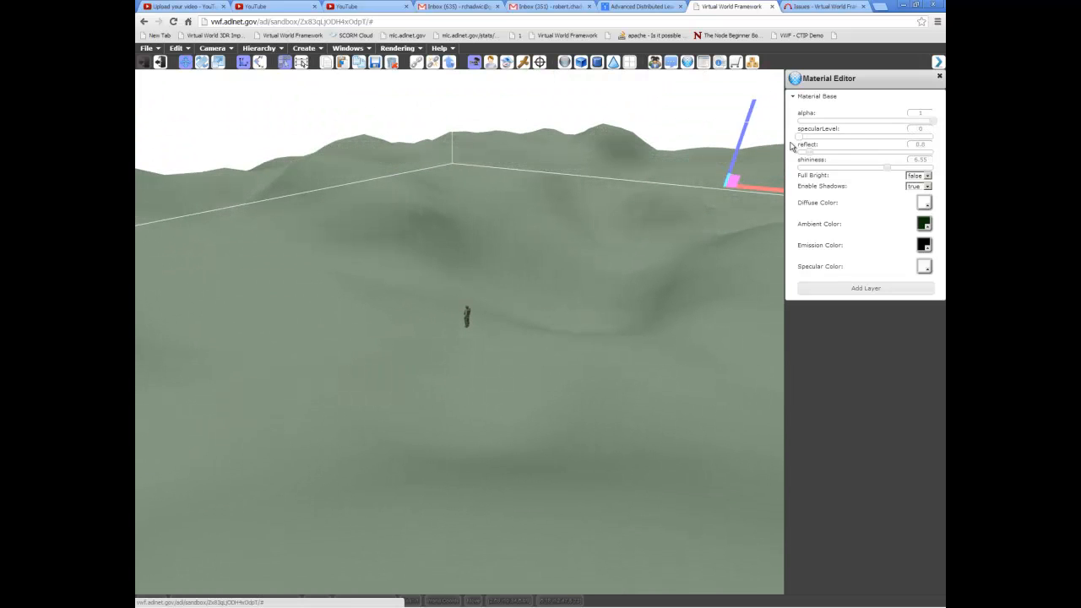
{"action": "middle_click_drag", "start_coordinate": [553, 325], "coordinate": [572, 321]}
{"action": "mouse_move", "coordinate": [930, 121]}
{"action": "left_mouse_down"}
{"action": "mouse_move", "coordinate": [849, 130]}
{"action": "mouse_move", "coordinate": [939, 127]}
{"action": "left_mouse_up"}
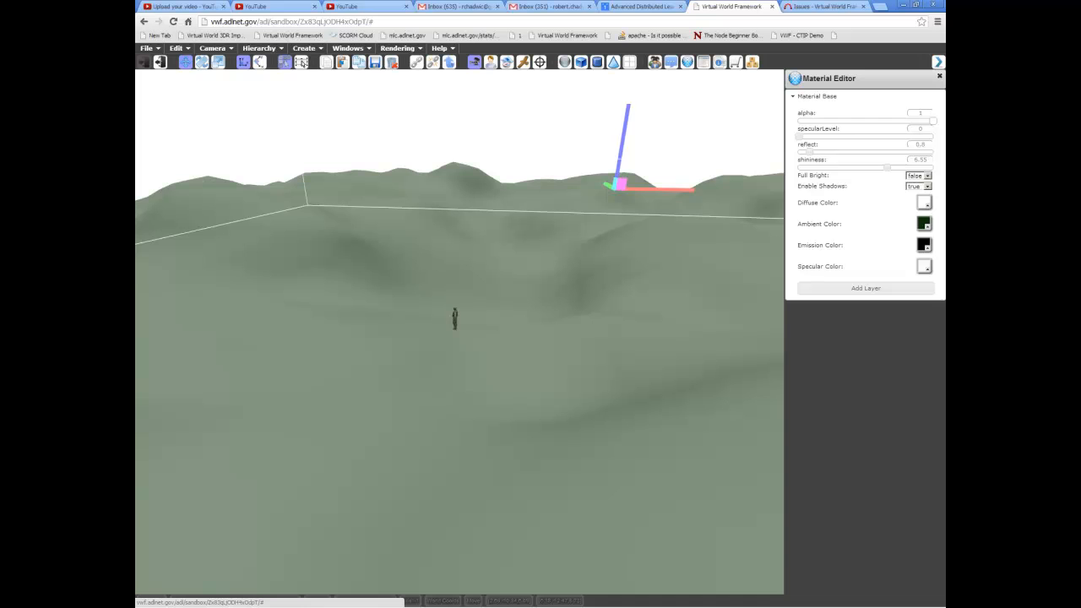
Add a new texture layer to the terrain material
{"action": "middle_click_drag", "start_coordinate": [706, 288], "coordinate": [881, 229]}
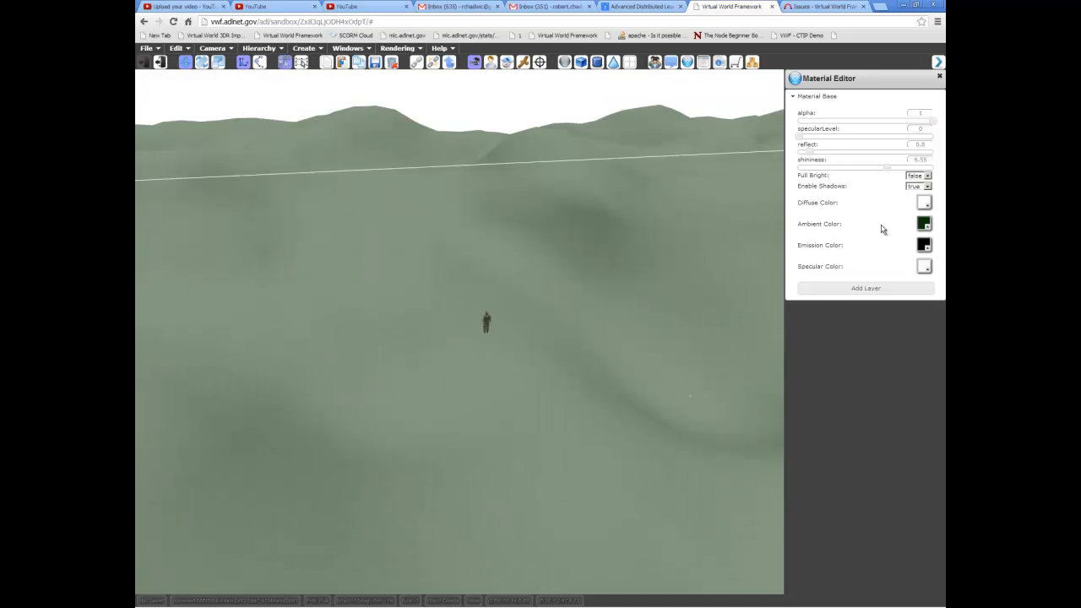
{"action": "middle_click_drag", "start_coordinate": [750, 275], "coordinate": [818, 181]}
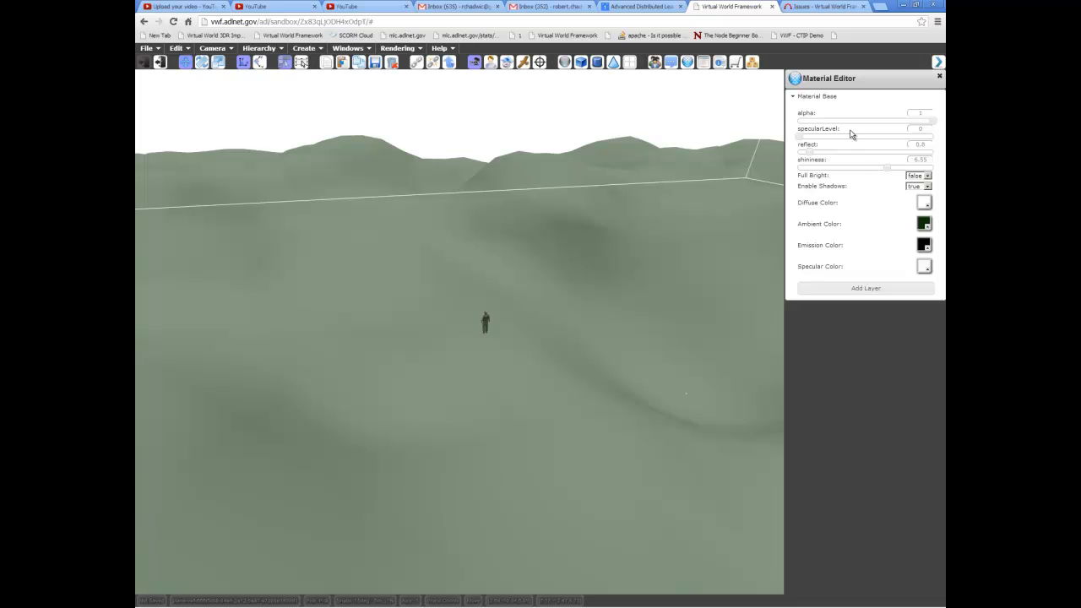
{"action": "middle_click_drag", "start_coordinate": [627, 234], "coordinate": [617, 210]}
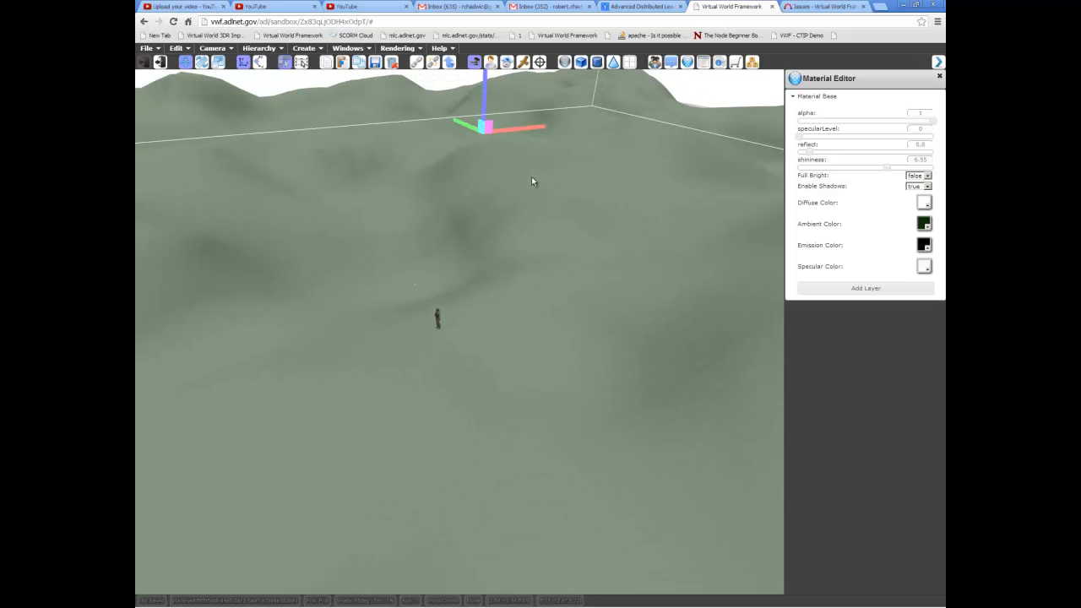
{"action": "middle_click_drag", "start_coordinate": [536, 206], "coordinate": [586, 212]}
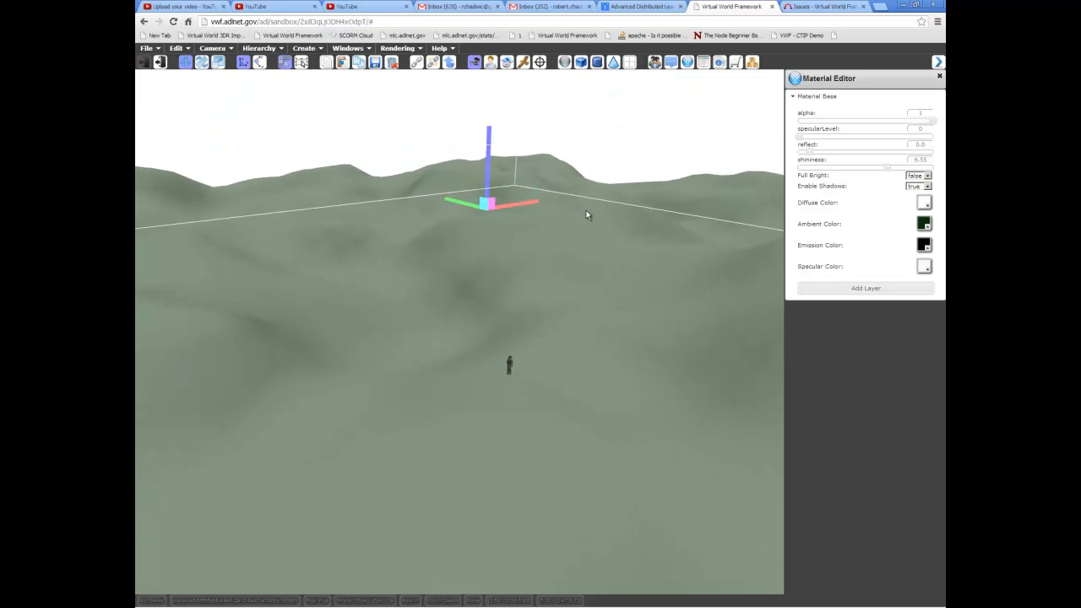
{"action": "left_click", "coordinate": [881, 291]}
{"action": "middle_click_drag", "start_coordinate": [660, 320], "coordinate": [663, 426]}
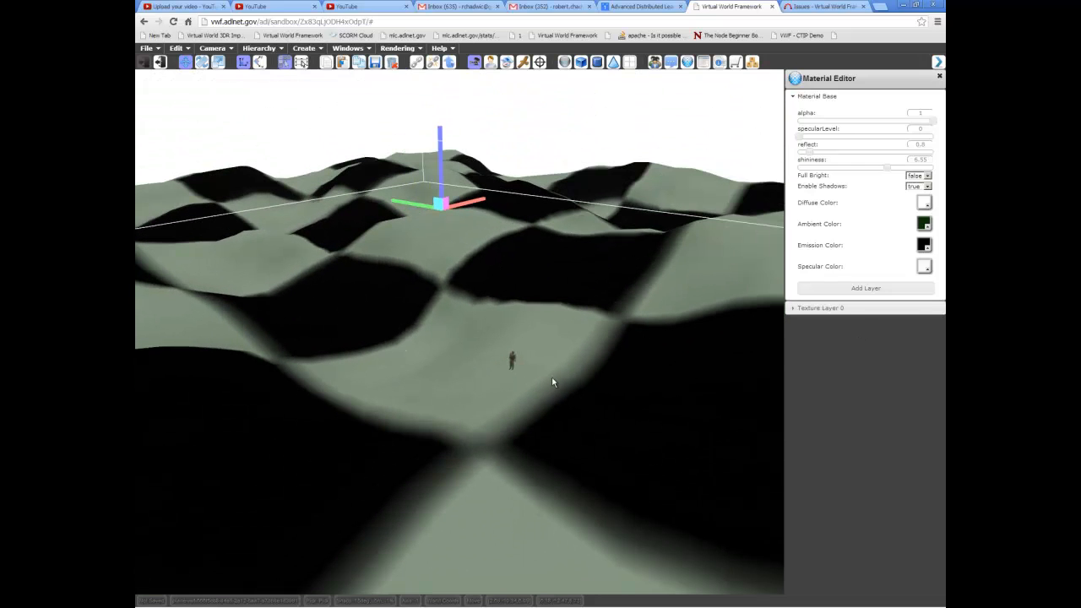
{"action": "middle_click_drag", "start_coordinate": [552, 382], "coordinate": [518, 313]}
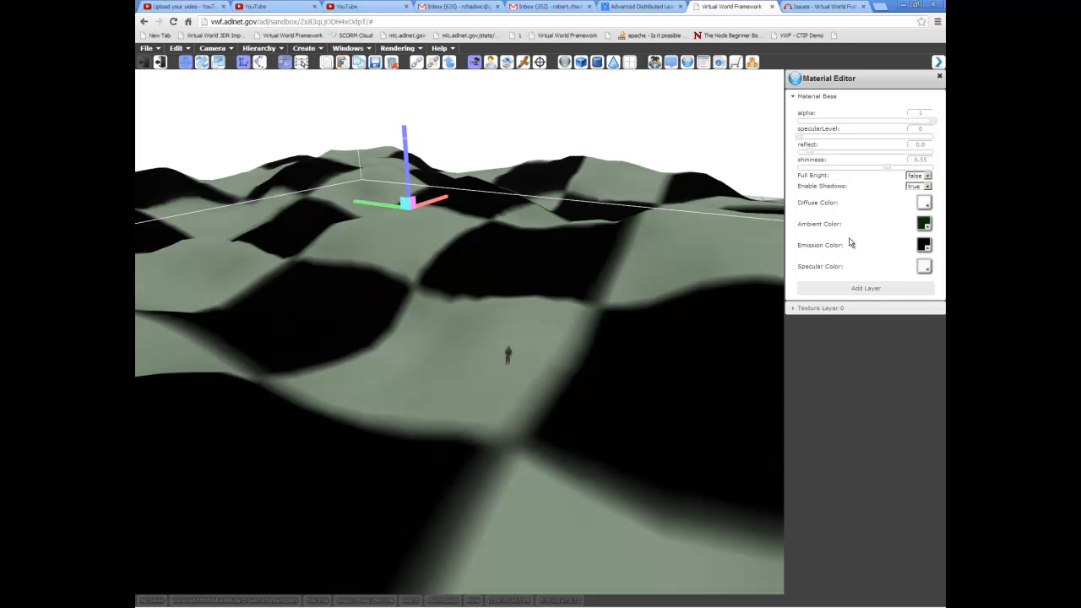
Set the terrain material's diffuse color to near-white
{"action": "right_click", "coordinate": [720, 287]}
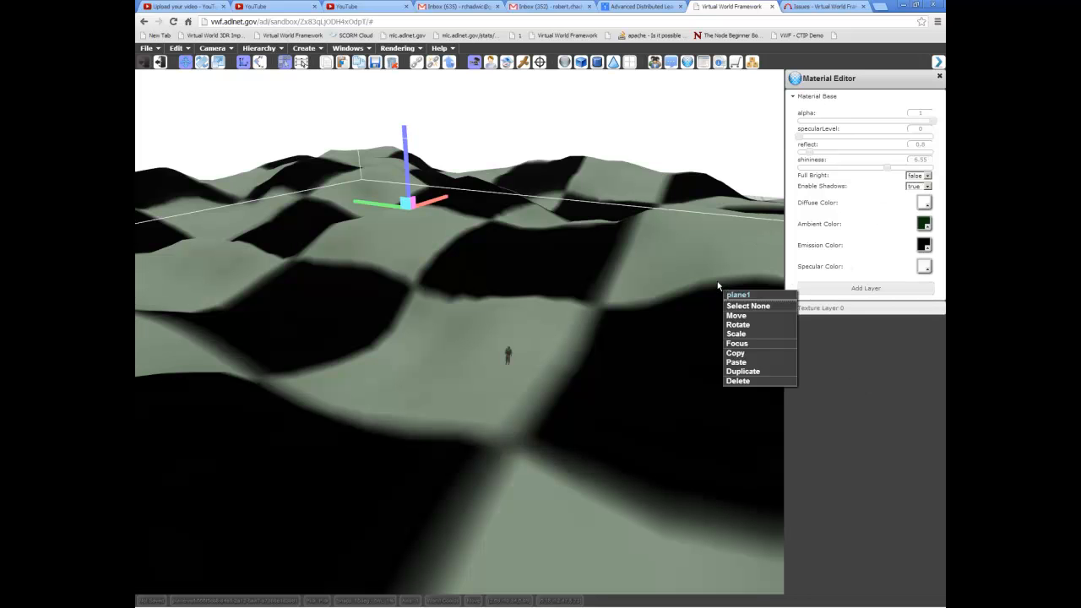
{"action": "left_click", "coordinate": [922, 204]}
{"action": "left_click_drag", "start_coordinate": [799, 237], "coordinate": [744, 217]}
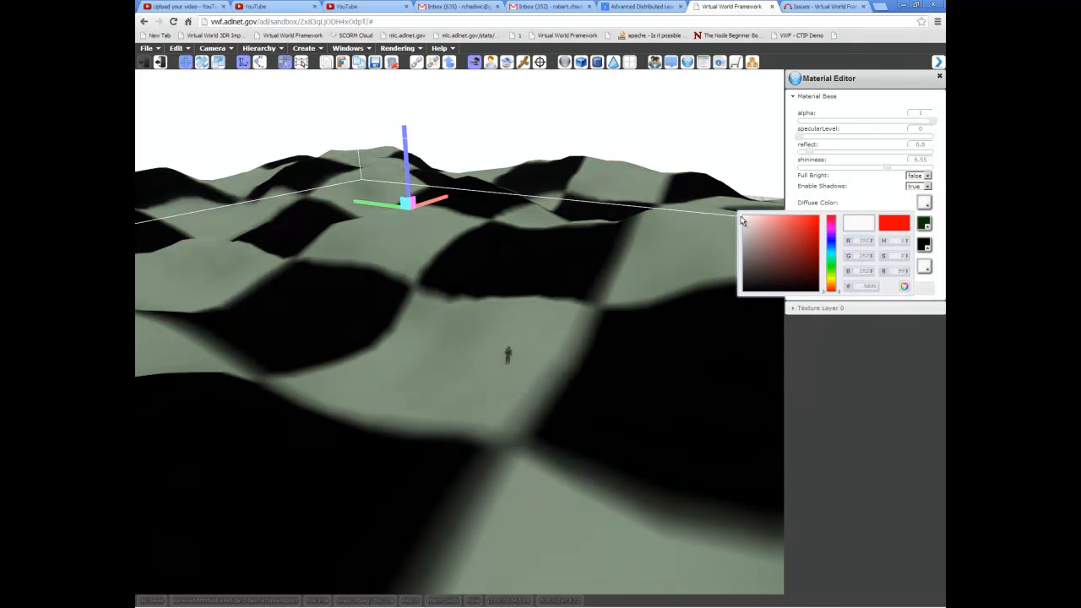
{"action": "left_click", "coordinate": [901, 202]}
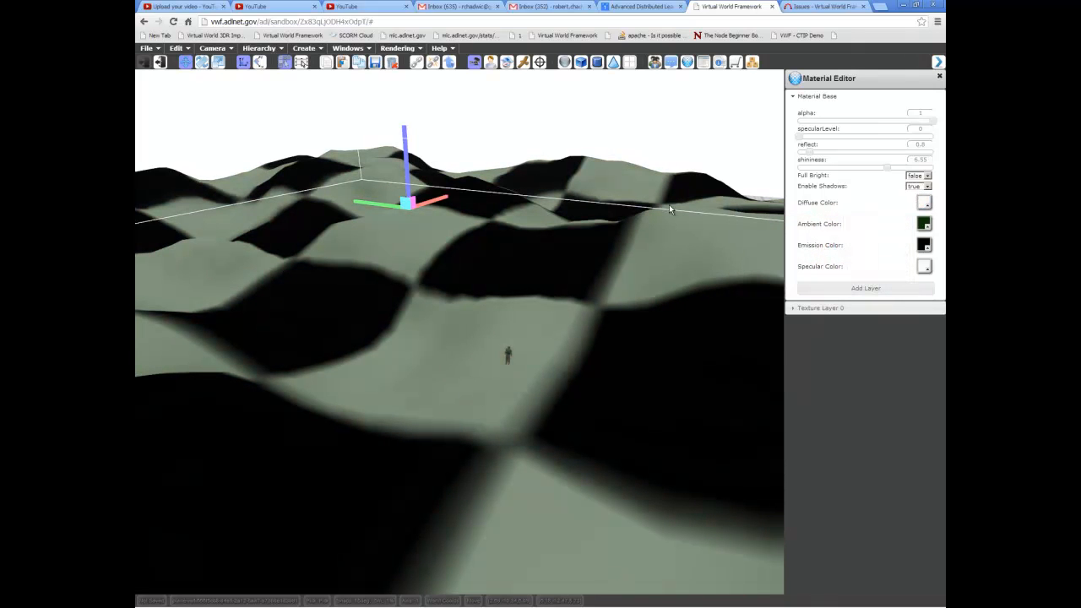
Set the terrain material's specular color to white and open the settings of Texture Layer 0
{"action": "middle_click_drag", "start_coordinate": [668, 206], "coordinate": [937, 241]}
{"action": "left_click", "coordinate": [920, 268]}
{"action": "left_click_drag", "start_coordinate": [760, 288], "coordinate": [742, 278]}
{"action": "left_click", "coordinate": [861, 224]}
{"action": "left_click", "coordinate": [871, 307]}
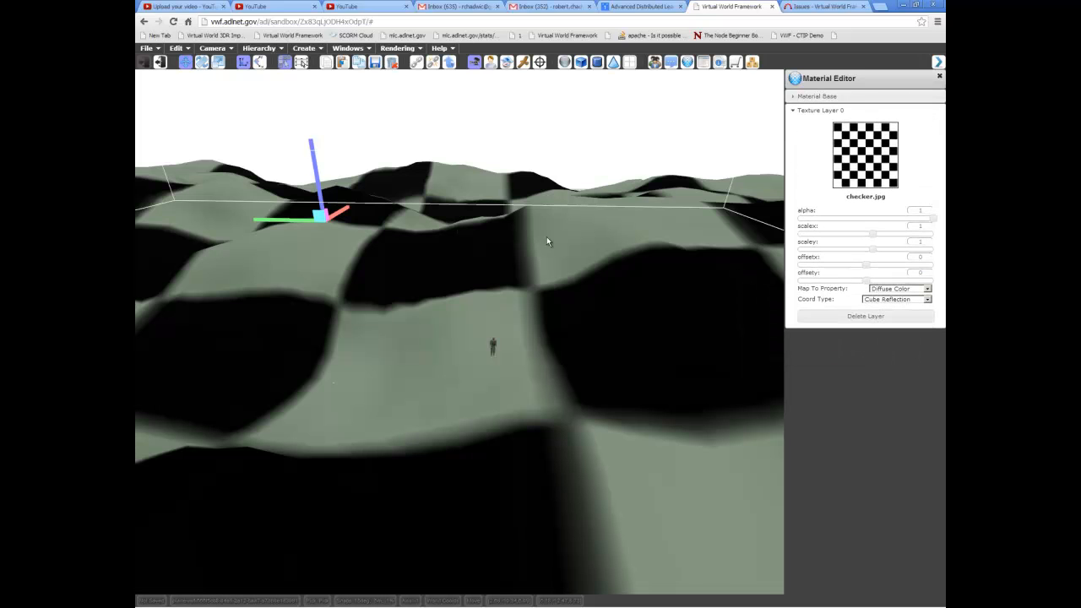
Replace the checker image of Texture Layer 0 with the dirt.jpg map
{"action": "middle_click_drag", "start_coordinate": [547, 238], "coordinate": [868, 211]}
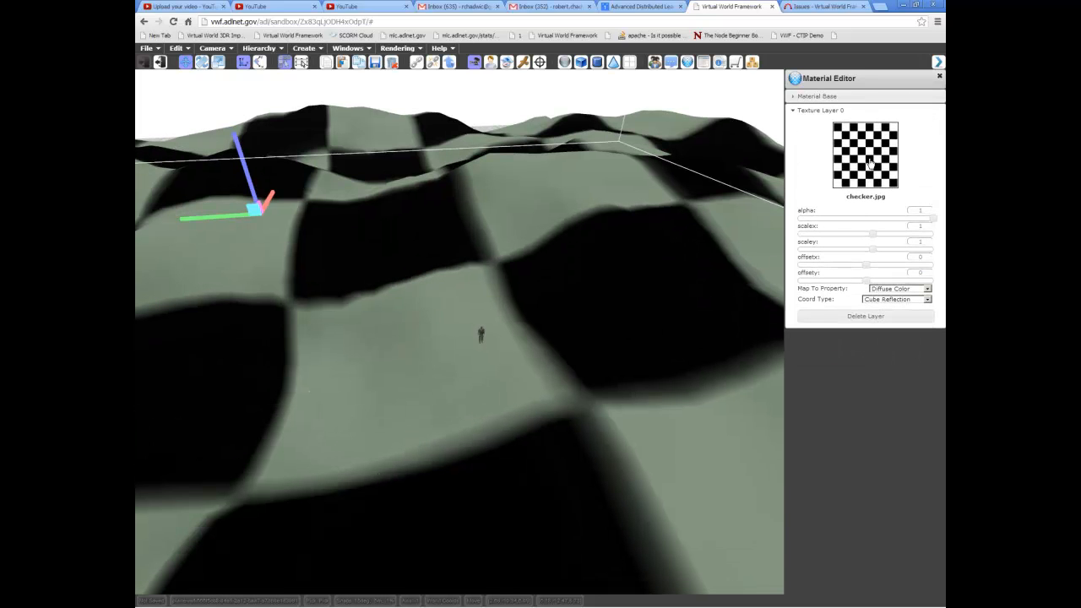
{"action": "left_click", "coordinate": [869, 163]}
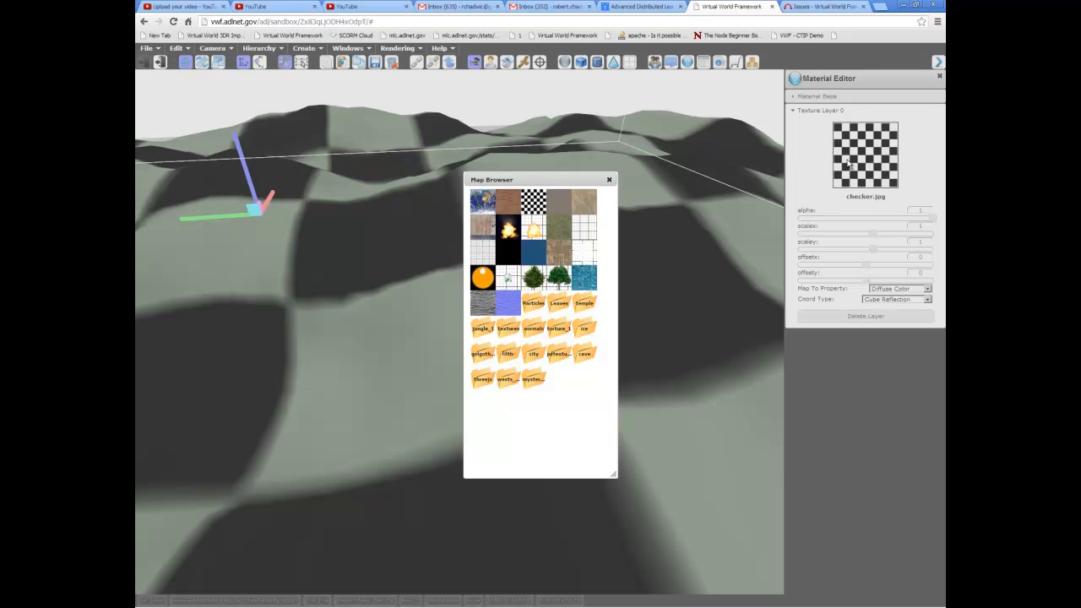
{"action": "left_click_drag", "start_coordinate": [510, 180], "coordinate": [553, 178]}
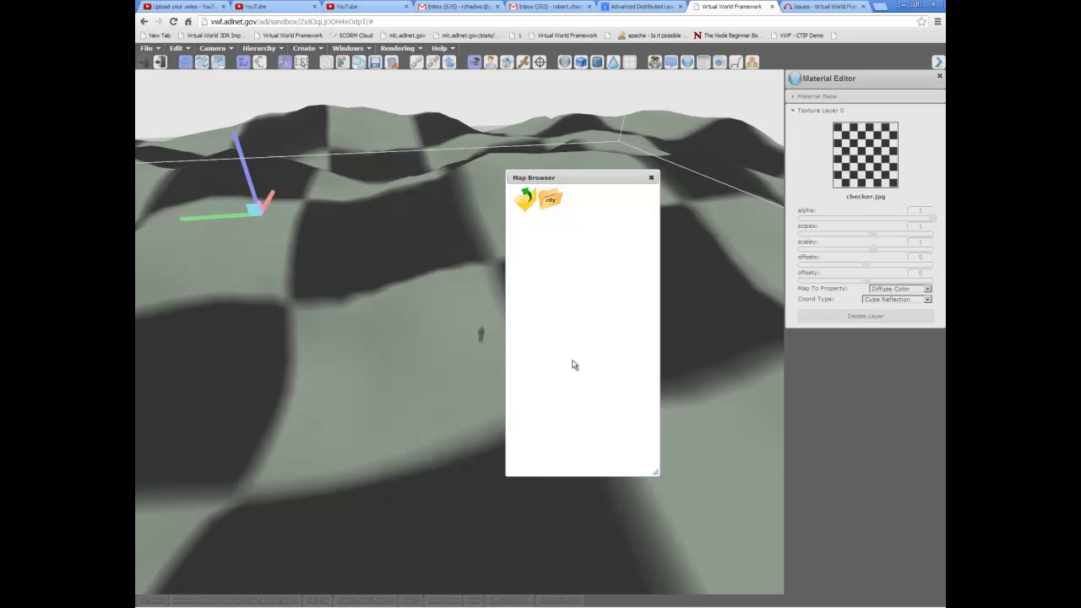
{"action": "left_click", "coordinate": [549, 199]}
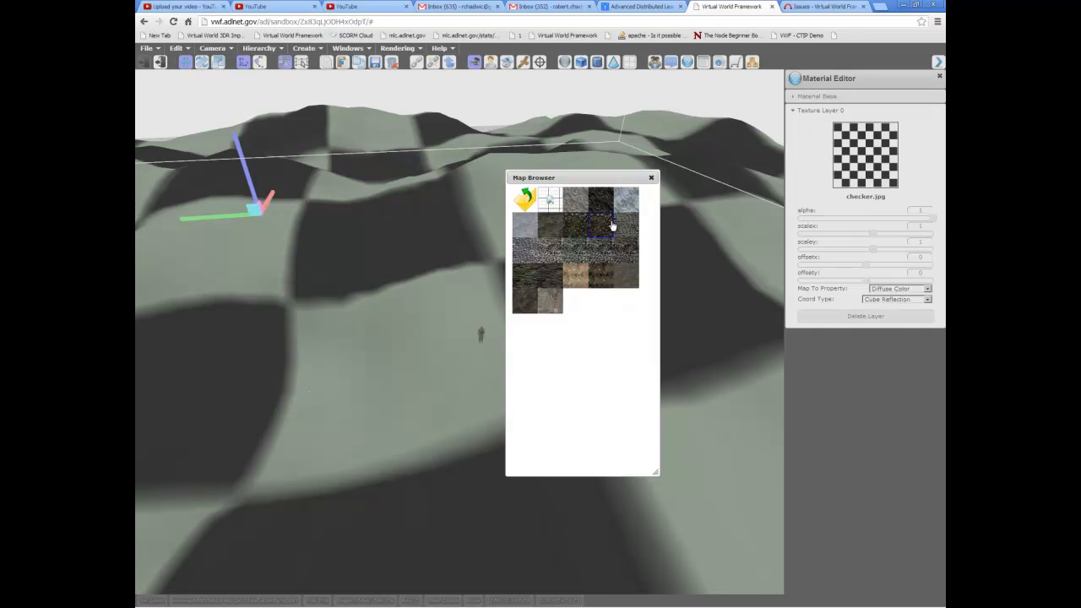
{"action": "left_click", "coordinate": [534, 195]}
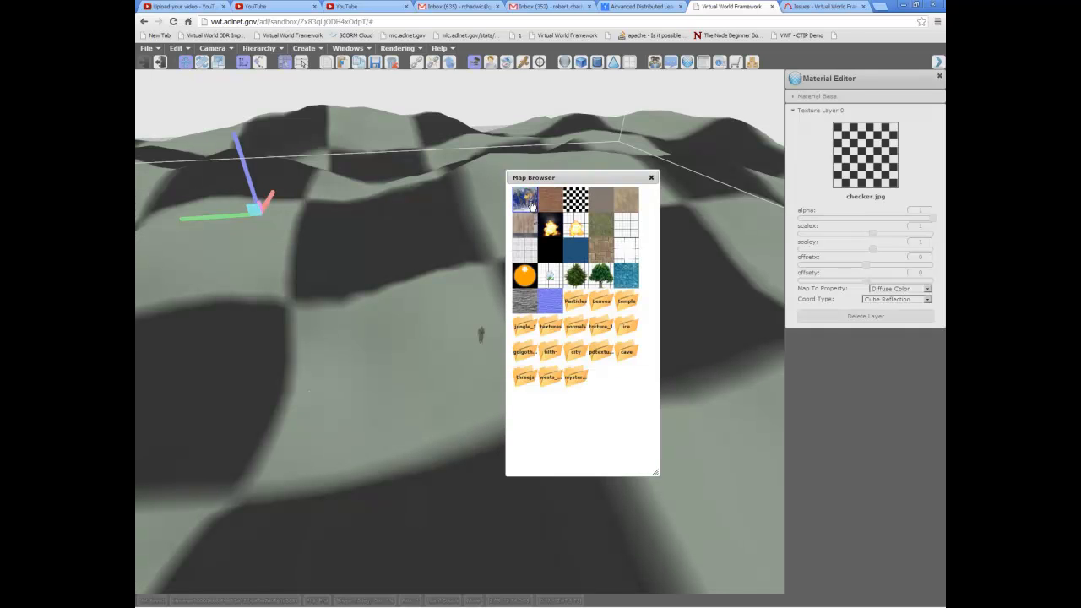
{"action": "left_click", "coordinate": [629, 200]}
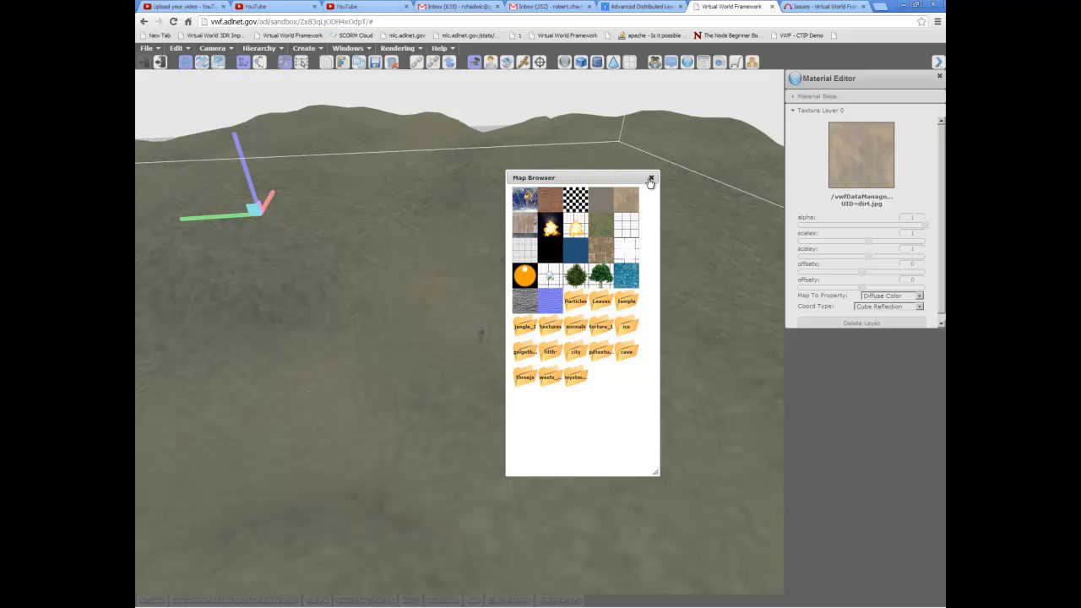
{"action": "left_click", "coordinate": [651, 177]}
Set the terrain material's ambient color to a light grey
{"action": "middle_click_drag", "start_coordinate": [438, 289], "coordinate": [797, 125]}
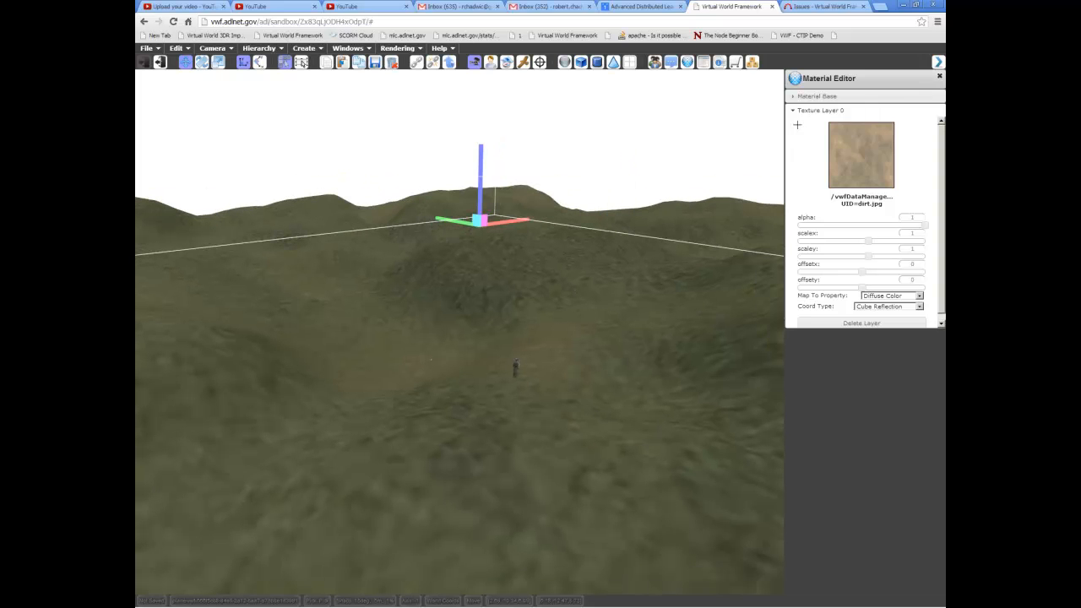
{"action": "left_click", "coordinate": [817, 96]}
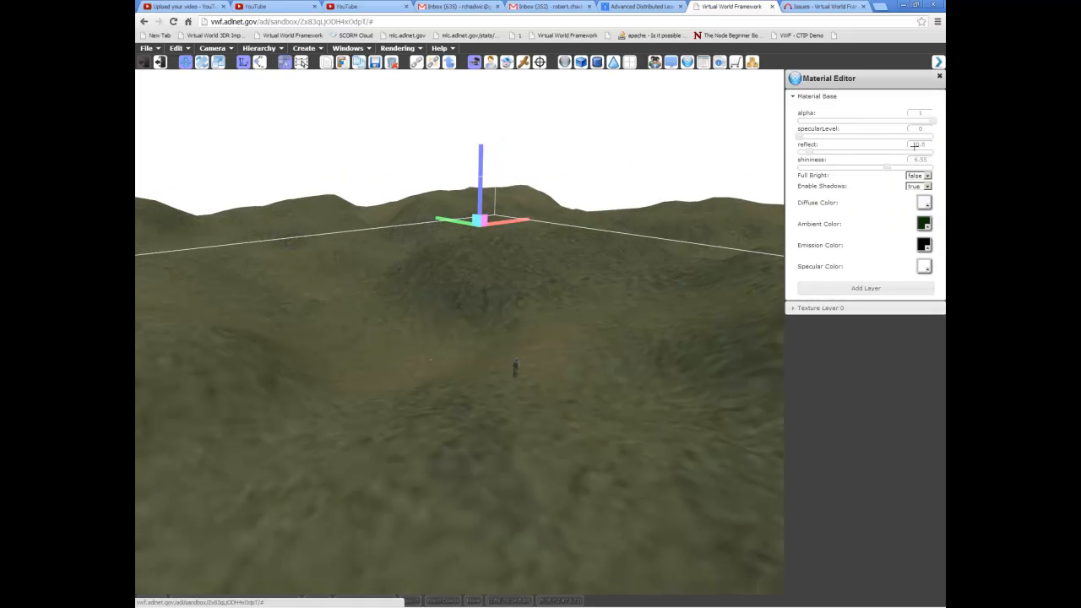
{"action": "left_click", "coordinate": [924, 245]}
{"action": "left_click_drag", "start_coordinate": [743, 261], "coordinate": [741, 249]}
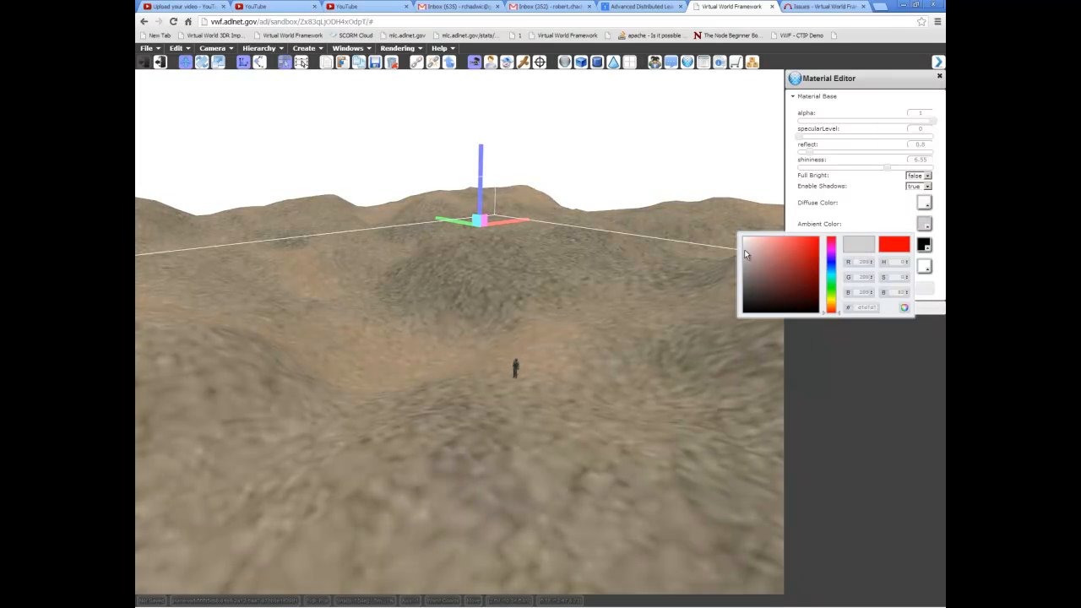
{"action": "right_click", "coordinate": [608, 176]}
Increase the tiling of Texture Layer 0 to a scalex of 8.6 and a scaley of 8.4
{"action": "right_click_drag", "start_coordinate": [519, 287], "coordinate": [529, 353]}
{"action": "scroll", "coordinate": [624, 310], "scroll_direction": "up", "scroll_amount": 4}
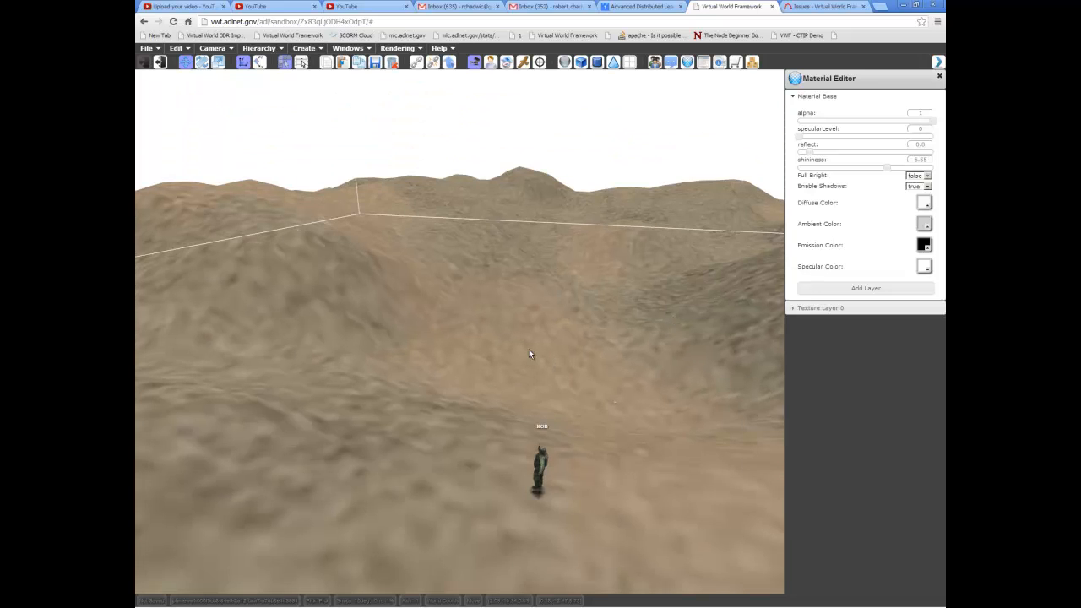
{"action": "right_click_drag", "start_coordinate": [632, 314], "coordinate": [745, 168]}
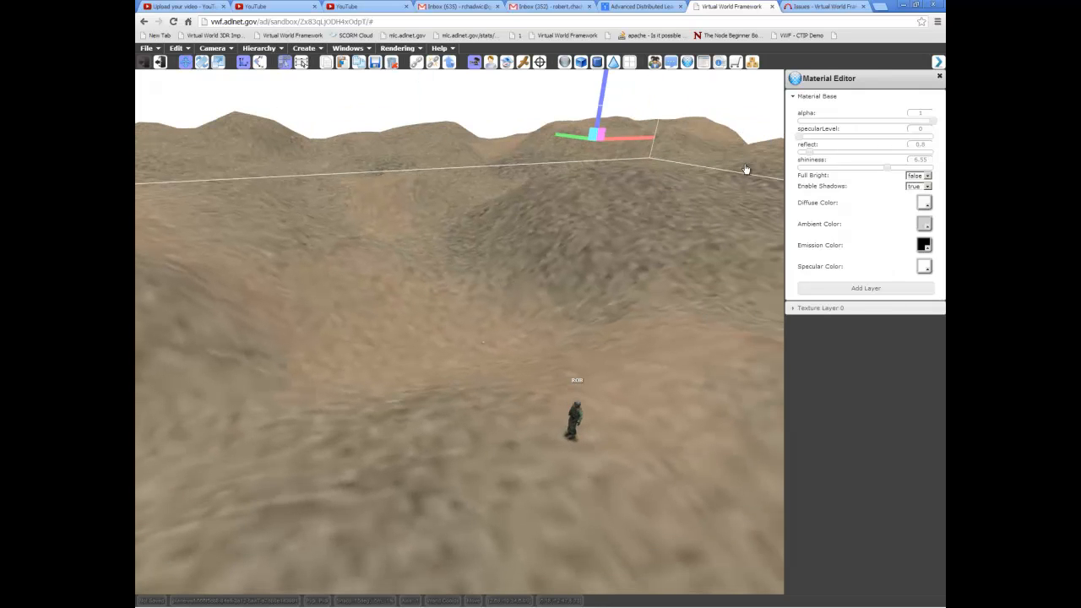
{"action": "left_click", "coordinate": [865, 309]}
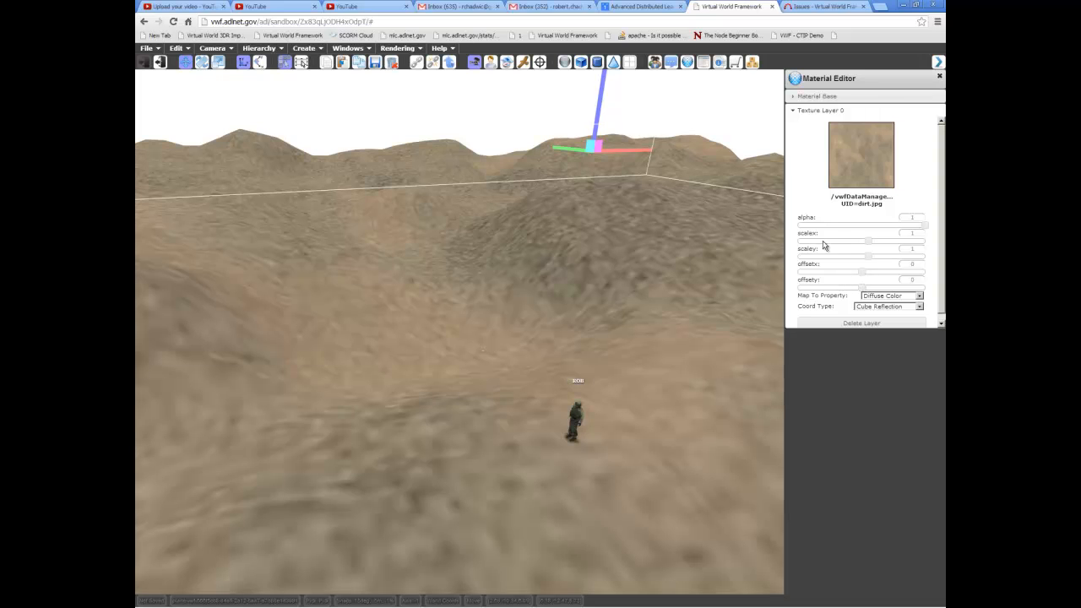
{"action": "left_click", "coordinate": [902, 242]}
{"action": "left_click", "coordinate": [903, 256]}
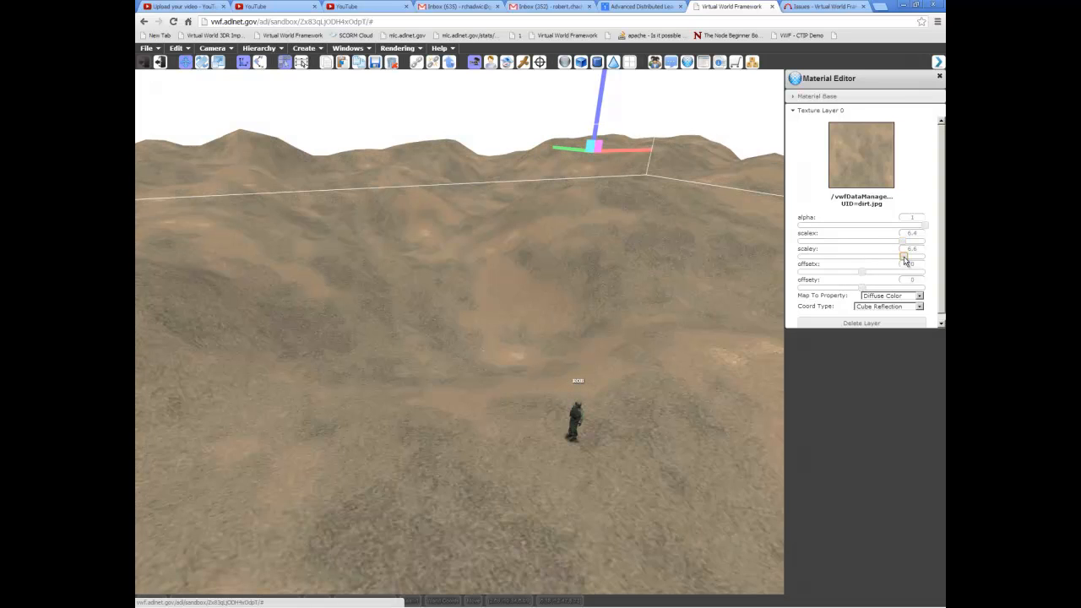
{"action": "mouse_move", "coordinate": [903, 257]}
{"action": "left_mouse_down"}
{"action": "mouse_move", "coordinate": [919, 244]}
{"action": "mouse_move", "coordinate": [916, 256]}
{"action": "left_mouse_up"}
{"action": "middle_click_drag", "start_coordinate": [564, 269], "coordinate": [543, 280]}
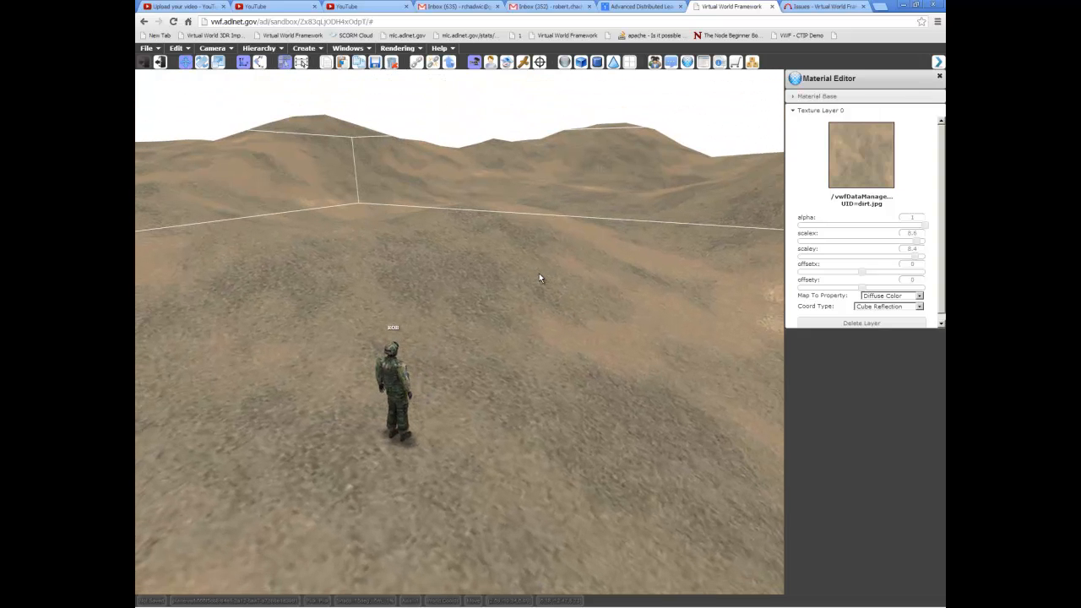
Add a second texture layer to the terrain material and open the settings of Texture Layer 1
{"action": "left_click", "coordinate": [834, 97]}
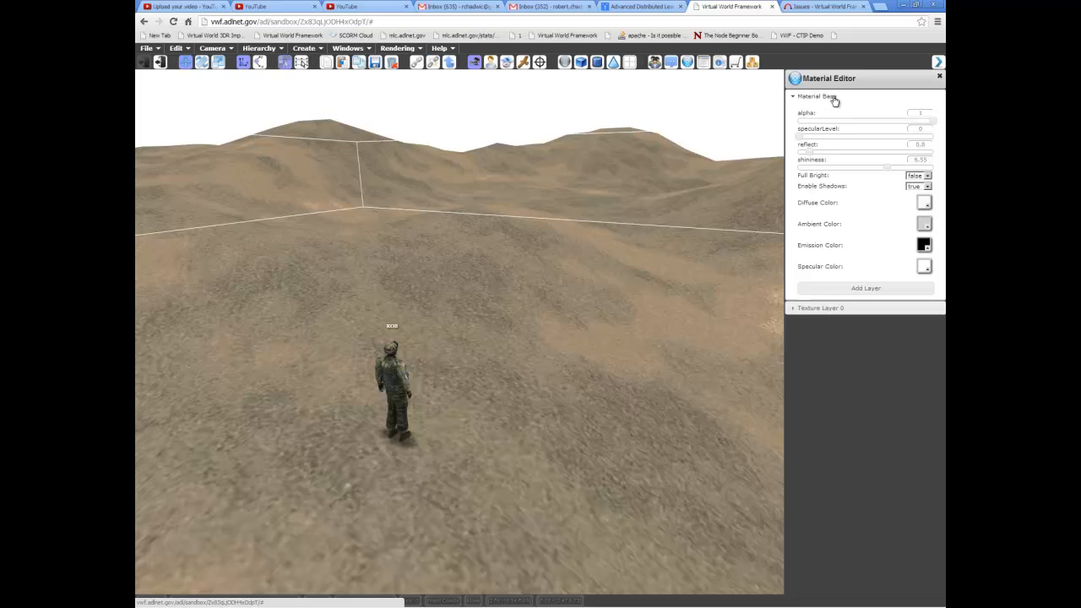
{"action": "left_click", "coordinate": [910, 294]}
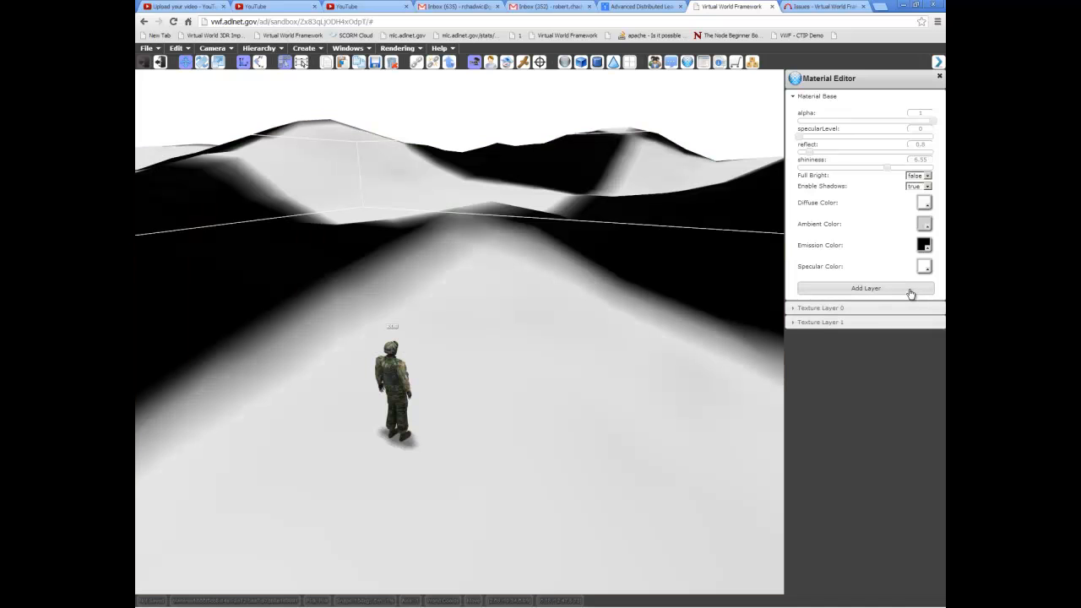
{"action": "right_click_drag", "start_coordinate": [543, 352], "coordinate": [471, 169]}
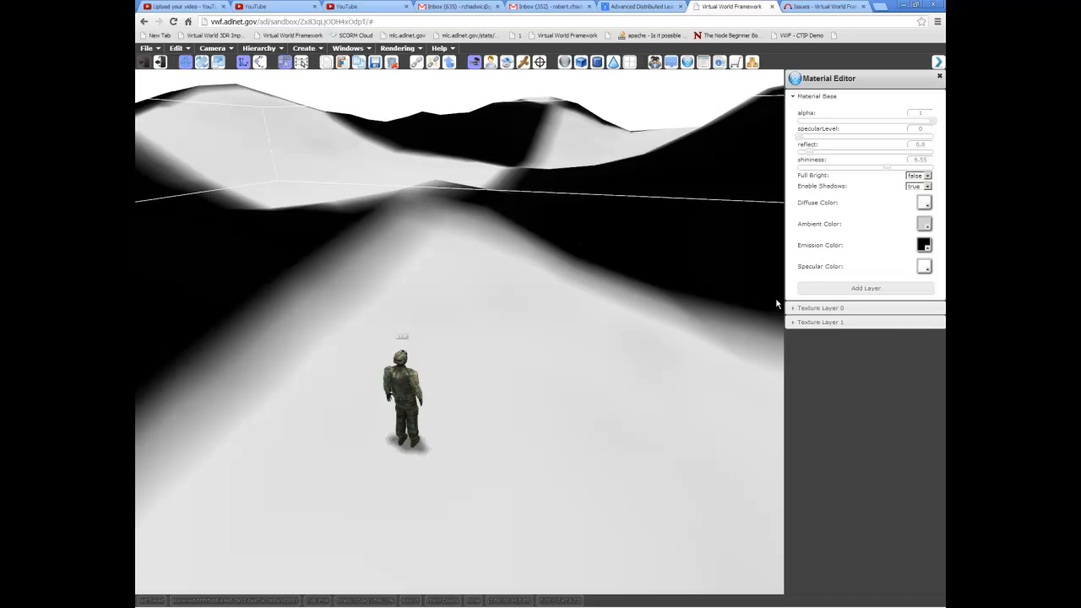
{"action": "left_click", "coordinate": [883, 324]}
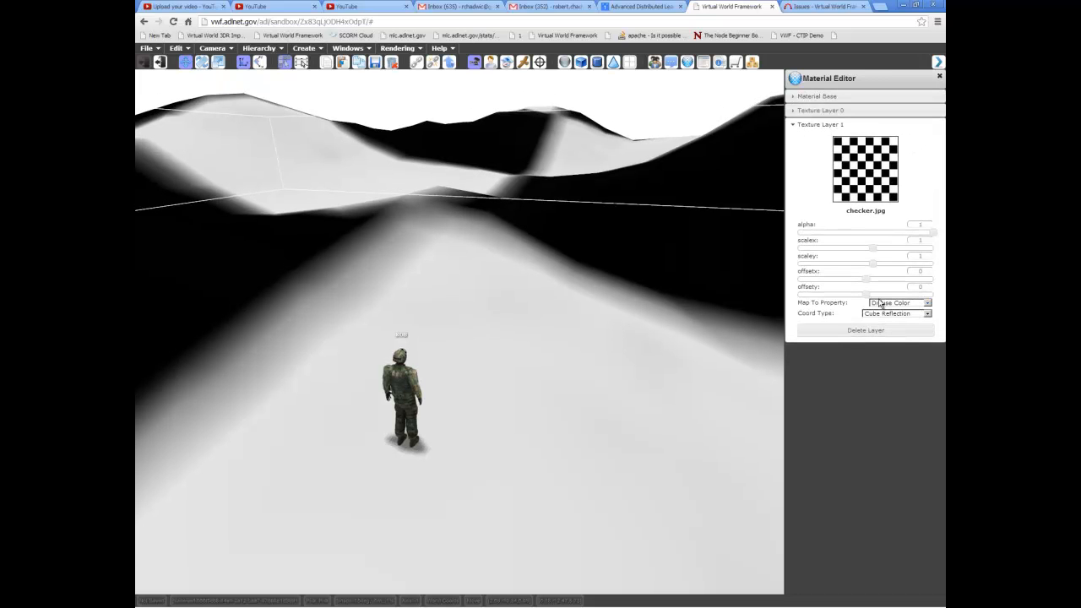
Map Texture Layer 1 to the Bump Map property and inspect the effect on the terrain
{"action": "left_click", "coordinate": [893, 306]}
{"action": "left_click", "coordinate": [897, 306]}
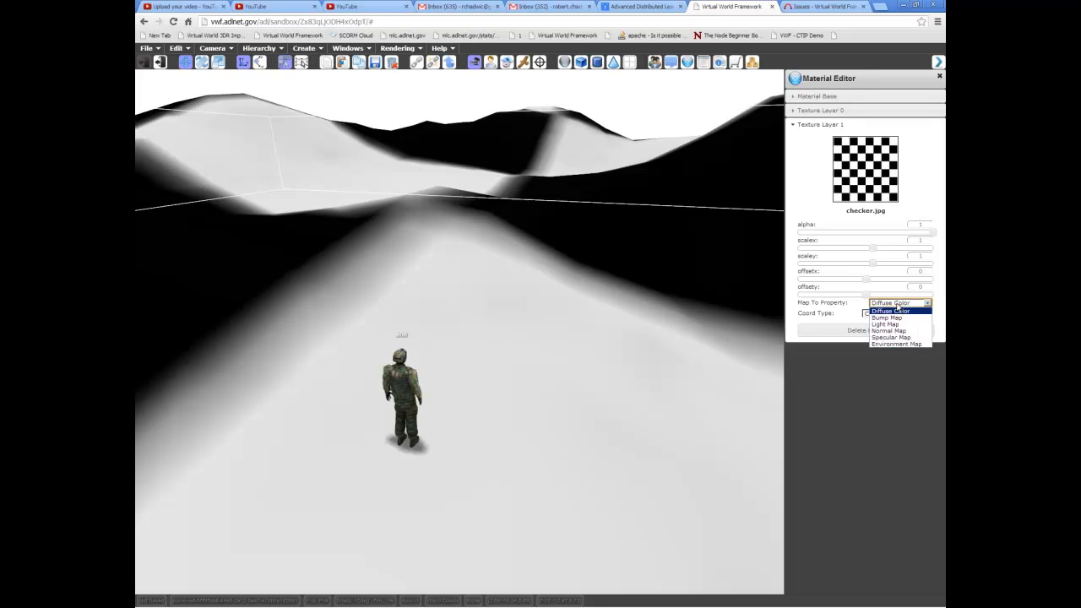
{"action": "left_click", "coordinate": [904, 317]}
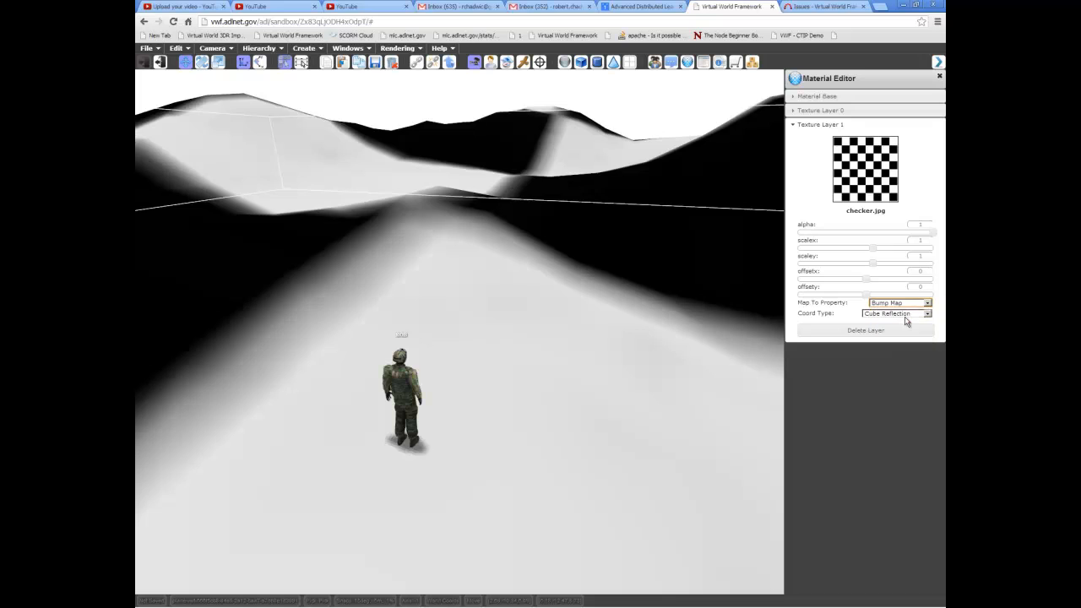
{"action": "middle_click_drag", "start_coordinate": [561, 314], "coordinate": [532, 344]}
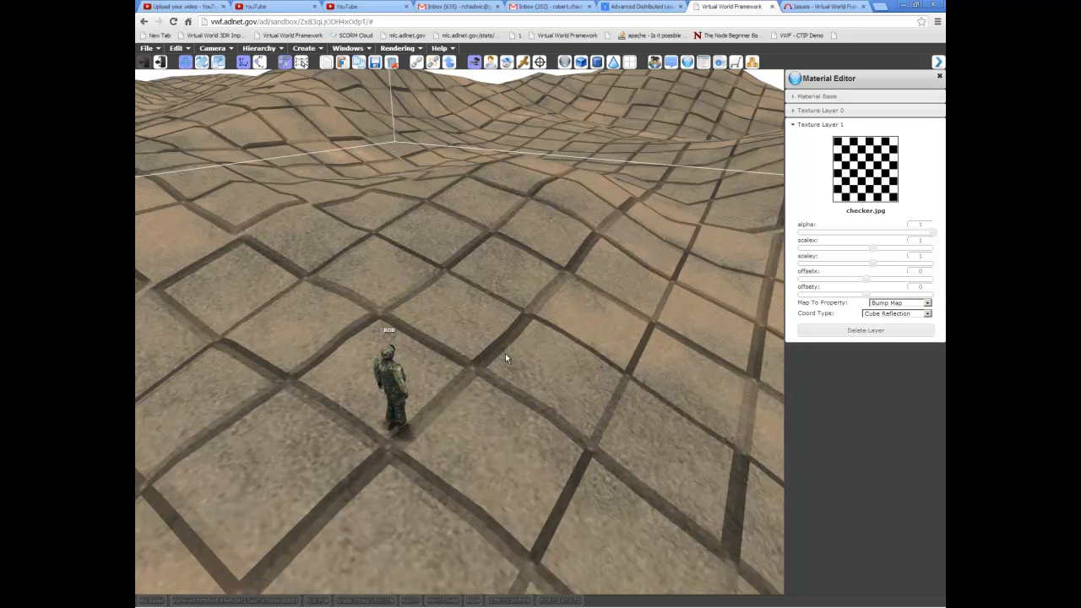
{"action": "middle_click_drag", "start_coordinate": [523, 427], "coordinate": [537, 391]}
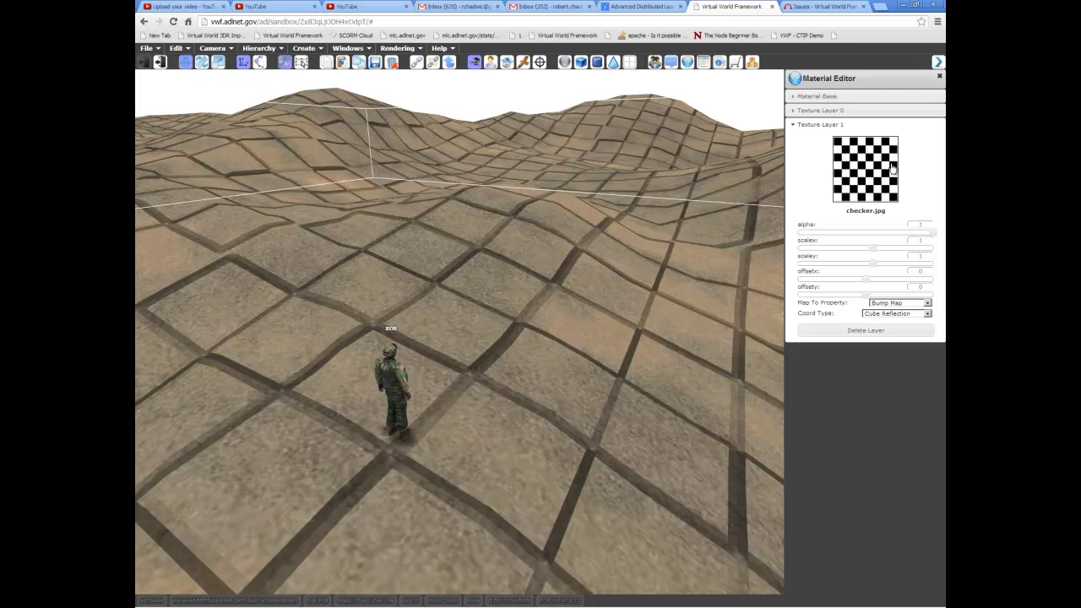
{"action": "middle_click_drag", "start_coordinate": [529, 352], "coordinate": [531, 353]}
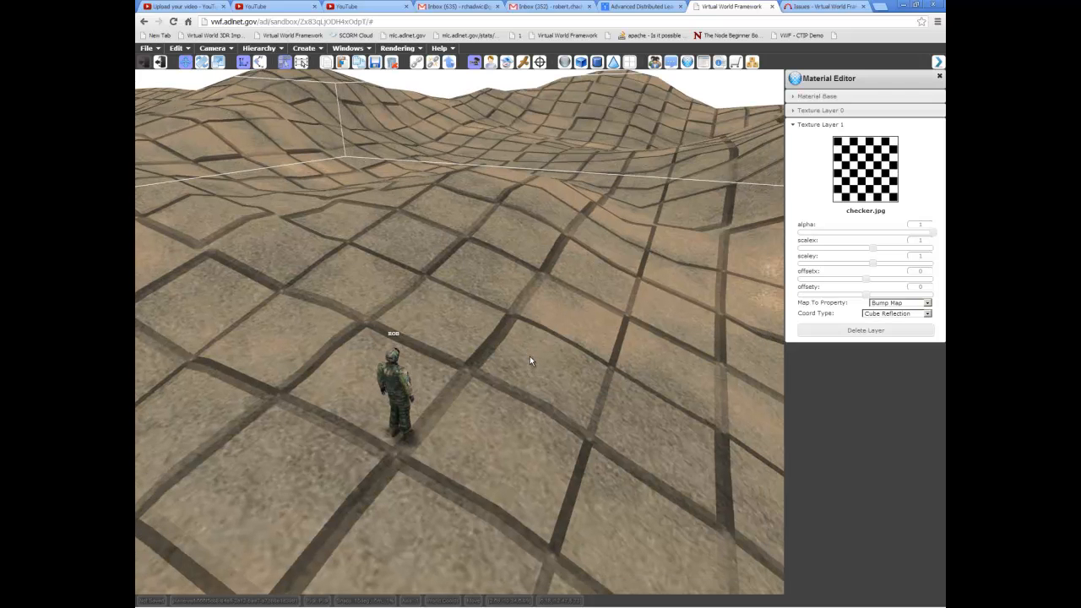
Replace the checker image of Texture Layer 1 with the dirt.jpg map and inspect the bumps
{"action": "left_click", "coordinate": [841, 176]}
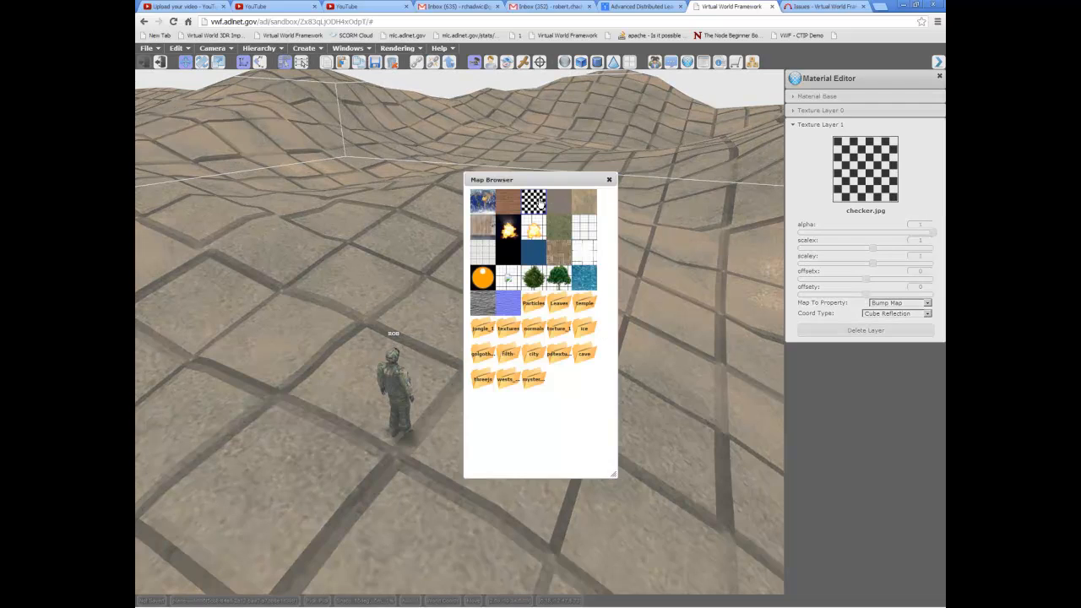
{"action": "left_click", "coordinate": [583, 201]}
{"action": "left_click", "coordinate": [610, 181]}
{"action": "middle_click_drag", "start_coordinate": [624, 298], "coordinate": [659, 348]}
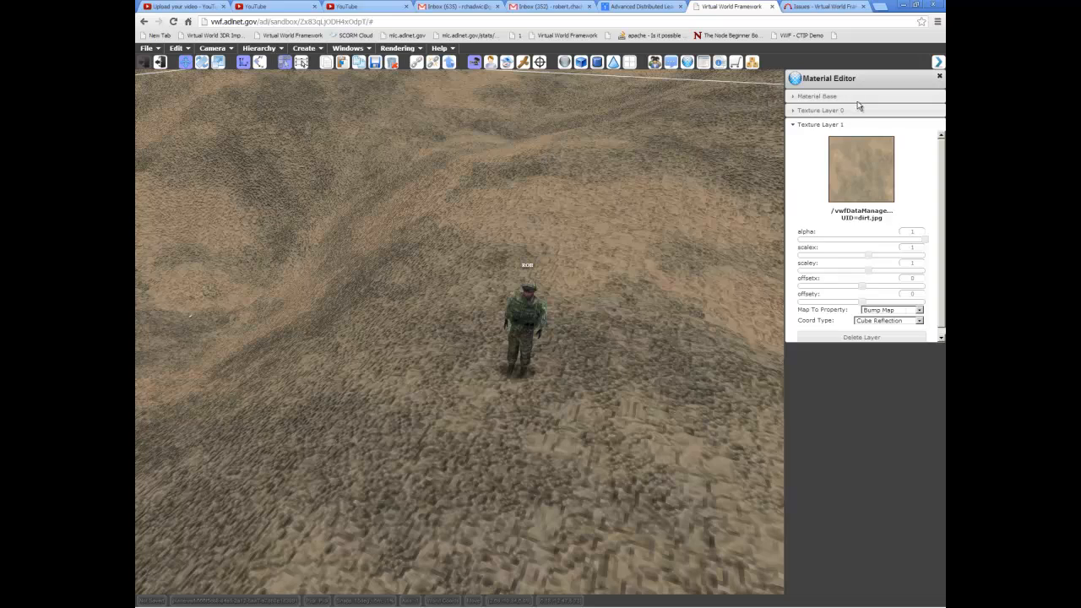
{"action": "middle_click_drag", "start_coordinate": [635, 196], "coordinate": [554, 301]}
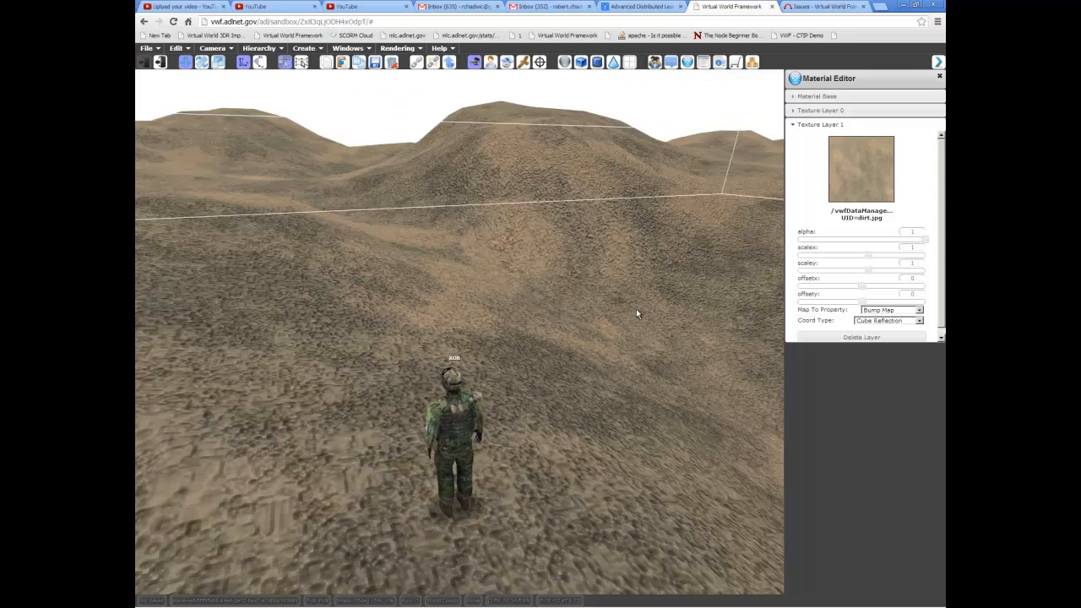
{"action": "middle_click_drag", "start_coordinate": [633, 313], "coordinate": [550, 330]}
Test the alpha of Texture Layer 1 at 0.34 and 0, and restore it to 1
{"action": "left_click_drag", "start_coordinate": [928, 242], "coordinate": [843, 253]}
{"action": "middle_click_drag", "start_coordinate": [623, 301], "coordinate": [735, 189]}
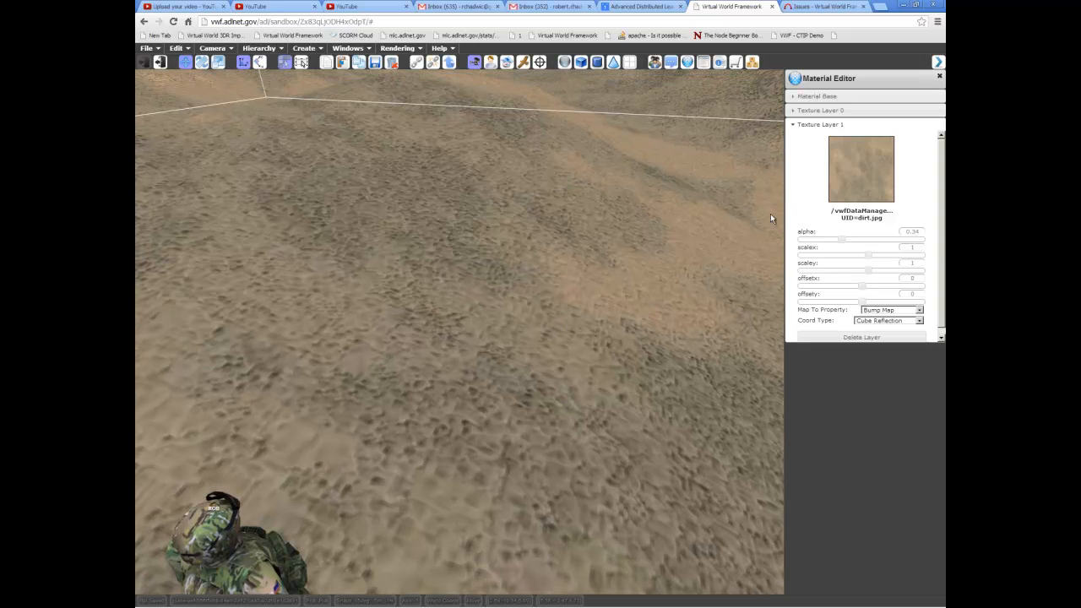
{"action": "middle_click_drag", "start_coordinate": [666, 265], "coordinate": [630, 251]}
{"action": "left_click_drag", "start_coordinate": [841, 241], "coordinate": [795, 246]}
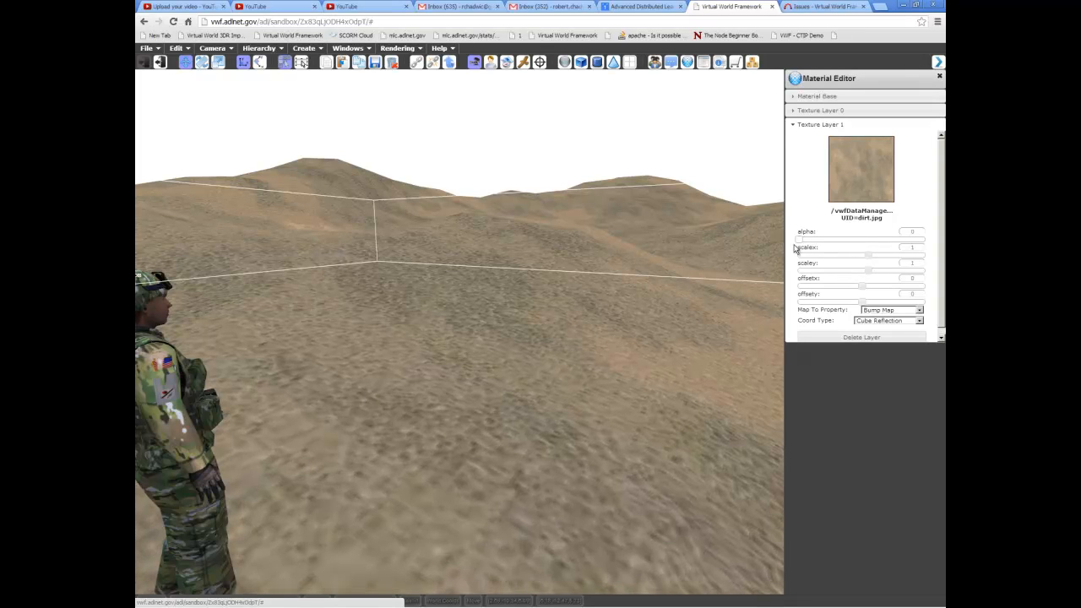
{"action": "left_click_drag", "start_coordinate": [794, 247], "coordinate": [924, 239]}
{"action": "middle_click_drag", "start_coordinate": [596, 351], "coordinate": [880, 257]}
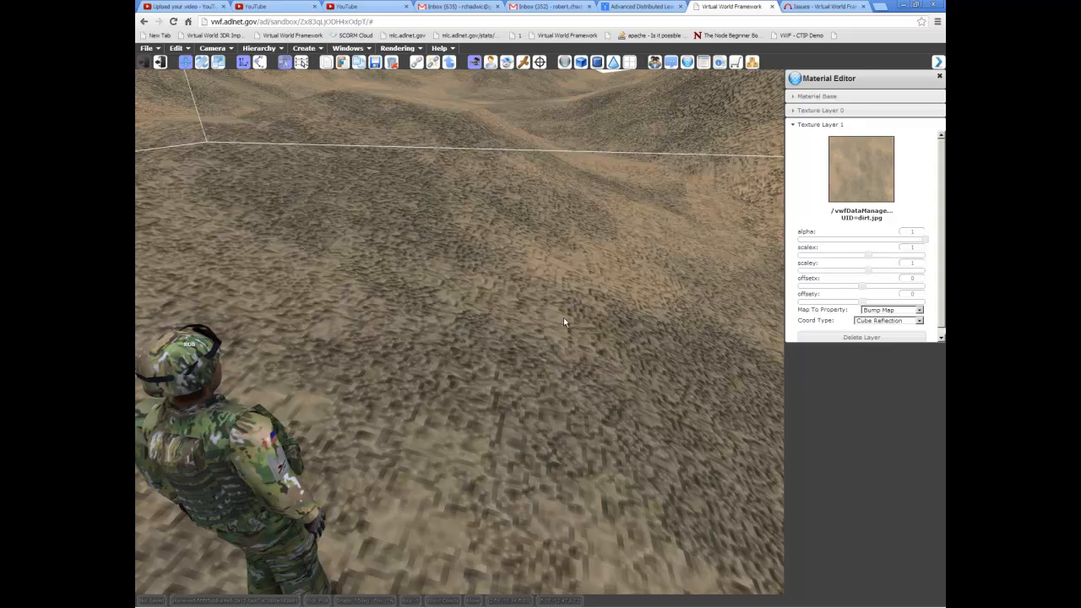
{"action": "middle_click_drag", "start_coordinate": [565, 321], "coordinate": [872, 289]}
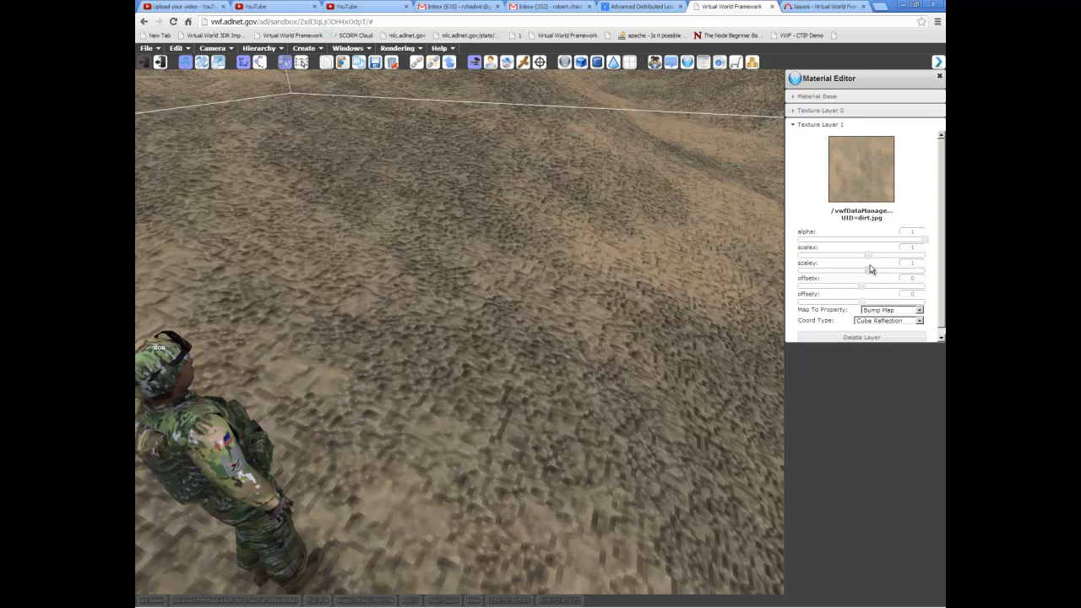
{"action": "middle_click_drag", "start_coordinate": [543, 232], "coordinate": [591, 240]}
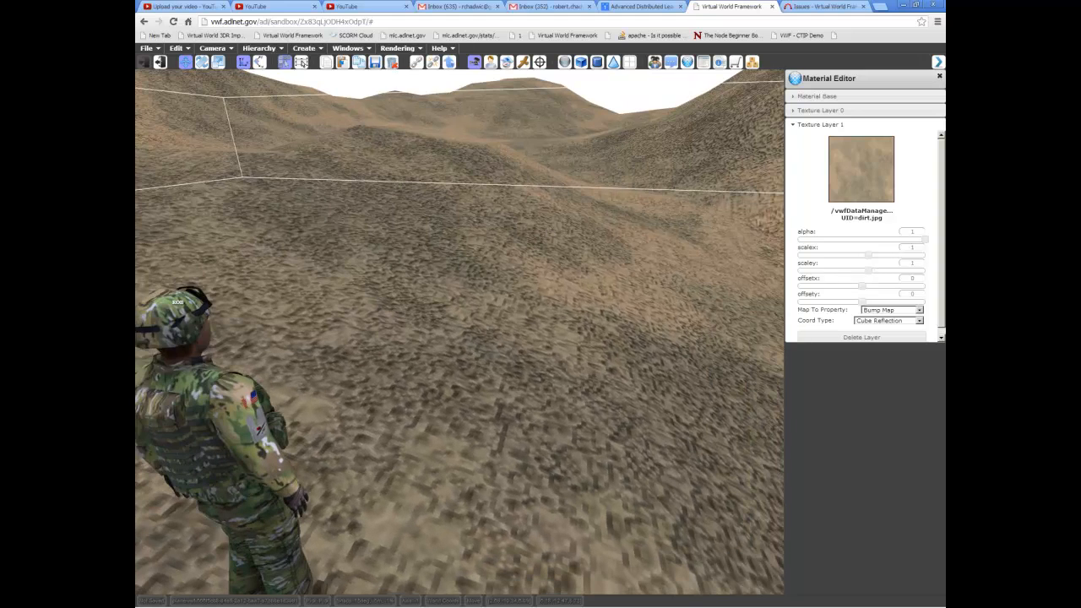
Set the scalex of Texture Layer 1 to 6.4 and its scaley to 6.3
{"action": "middle_click_drag", "start_coordinate": [664, 280], "coordinate": [542, 337]}
{"action": "left_click", "coordinate": [902, 255]}
{"action": "left_click", "coordinate": [901, 271]}
{"action": "right_click_drag", "start_coordinate": [542, 337], "coordinate": [433, 320]}
{"action": "left_click", "coordinate": [567, 348]}
{"action": "middle_click_drag", "start_coordinate": [639, 343], "coordinate": [718, 304]}
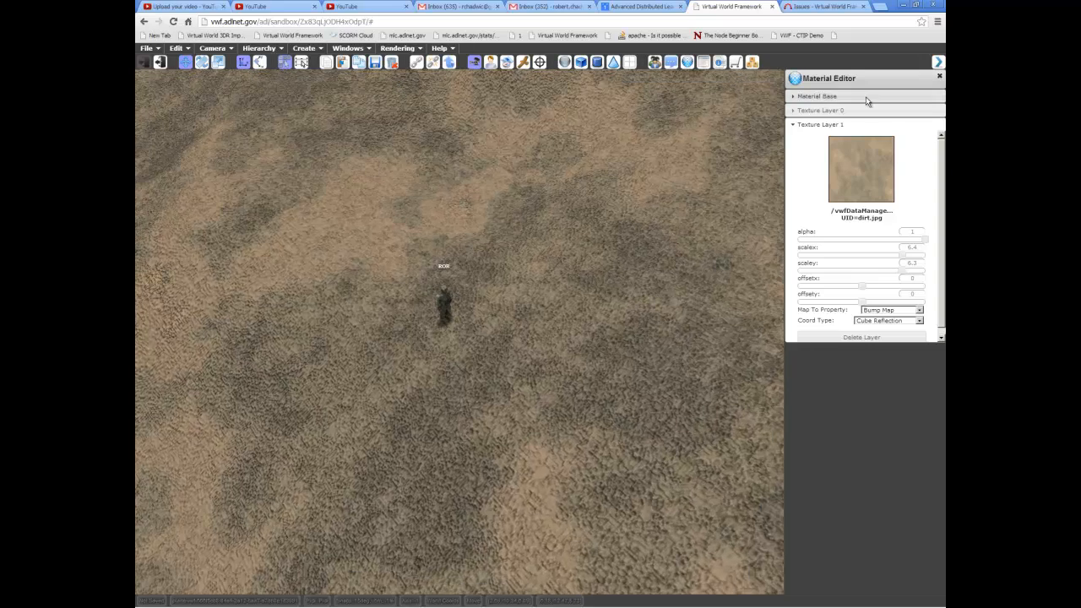
Add a third texture layer to the terrain material and open the settings of Texture Layer 2
{"action": "left_click", "coordinate": [864, 96]}
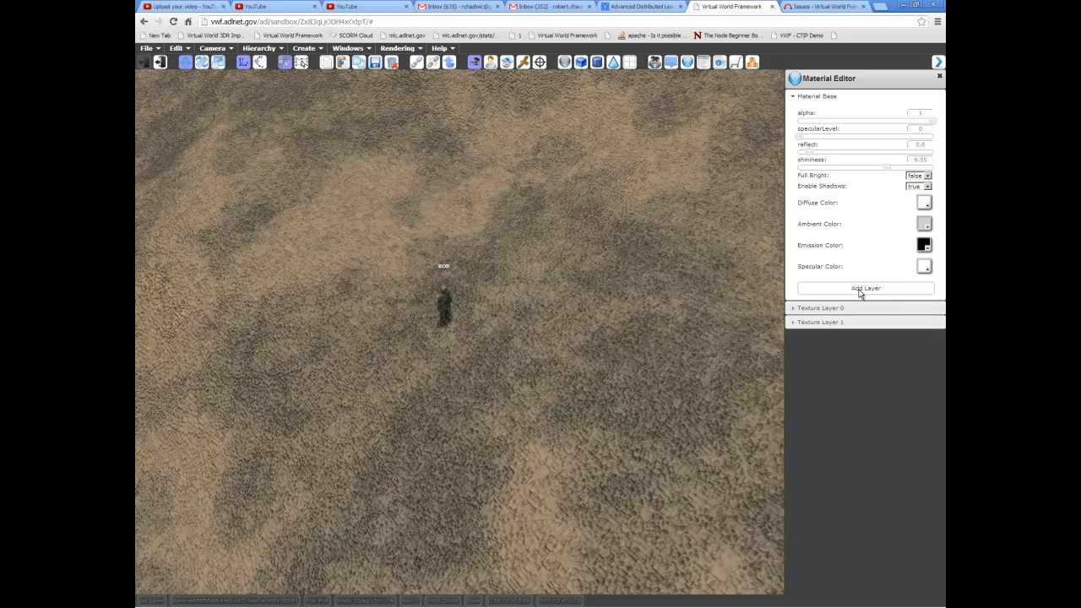
{"action": "left_click", "coordinate": [860, 289]}
{"action": "left_click", "coordinate": [848, 336]}
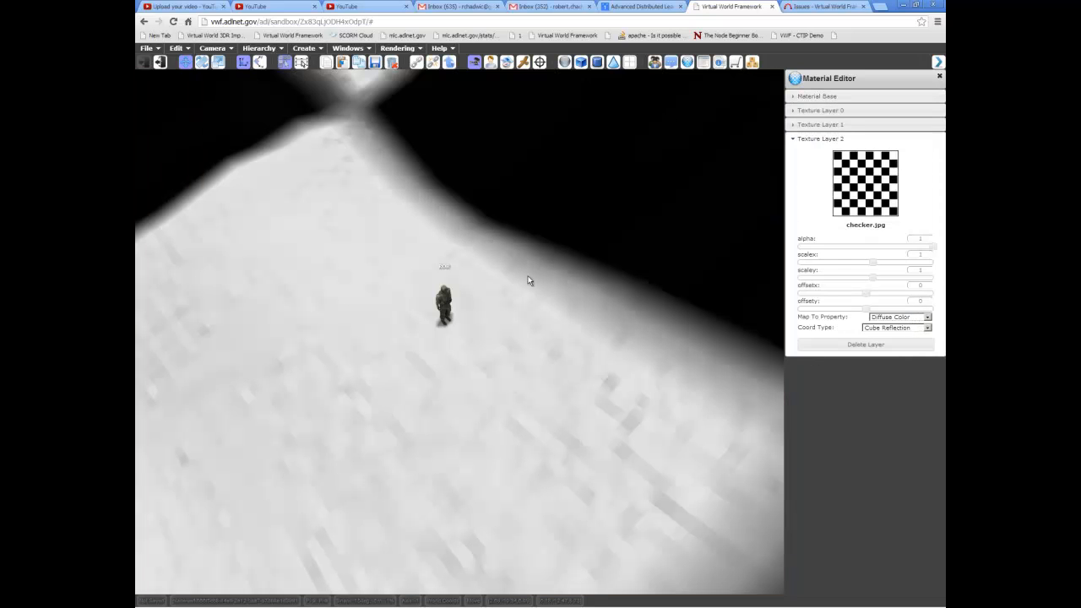
{"action": "middle_click_drag", "start_coordinate": [495, 413], "coordinate": [574, 348]}
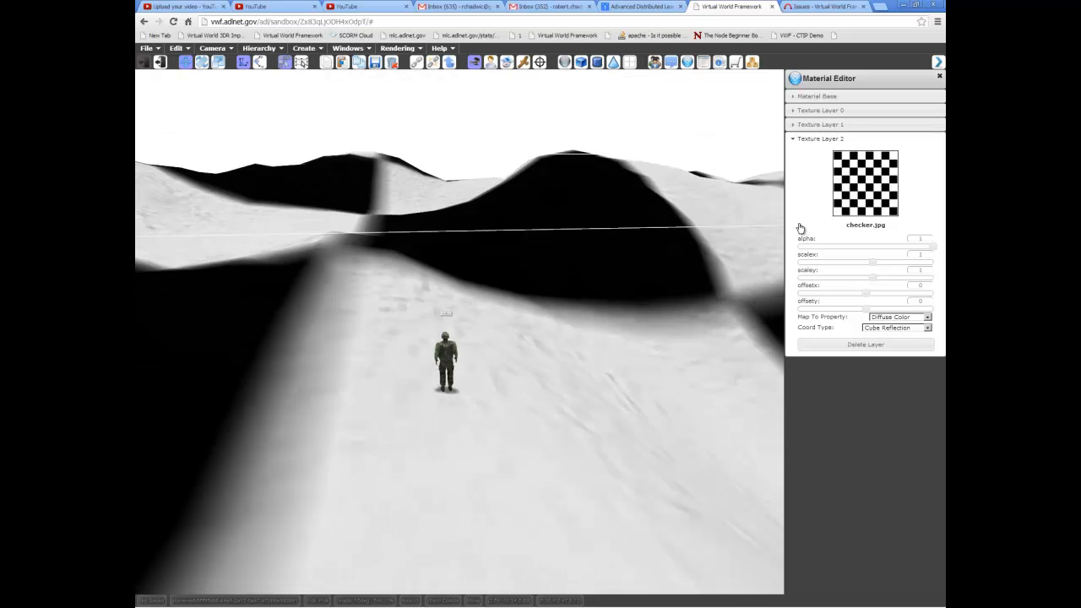
Replace the checker image of Texture Layer 2 with the gray stone texture from the wests texture folder
{"action": "left_click", "coordinate": [871, 185]}
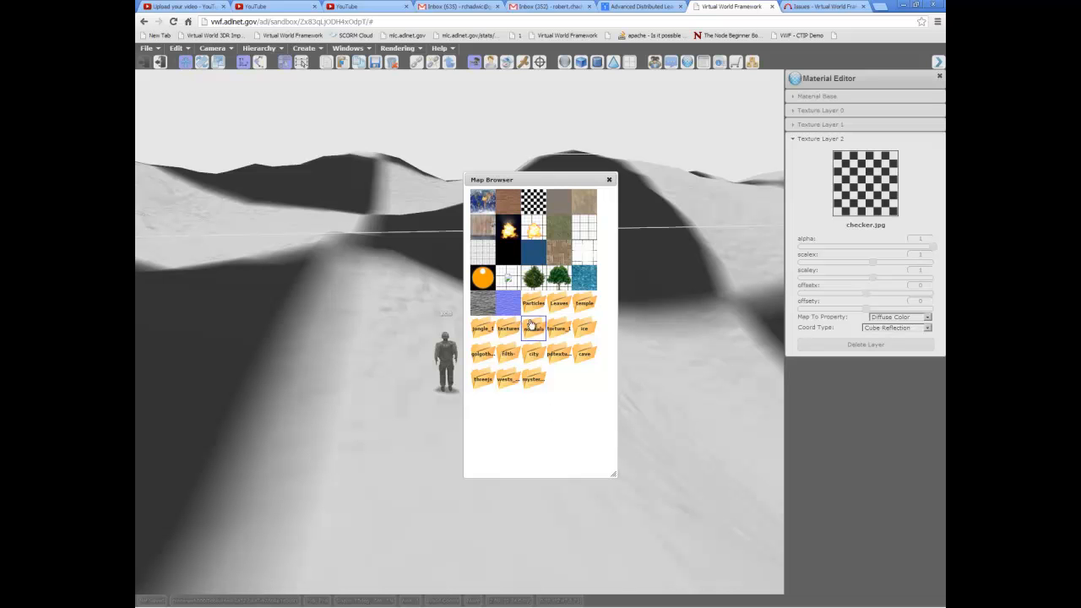
{"action": "left_click", "coordinate": [506, 379]}
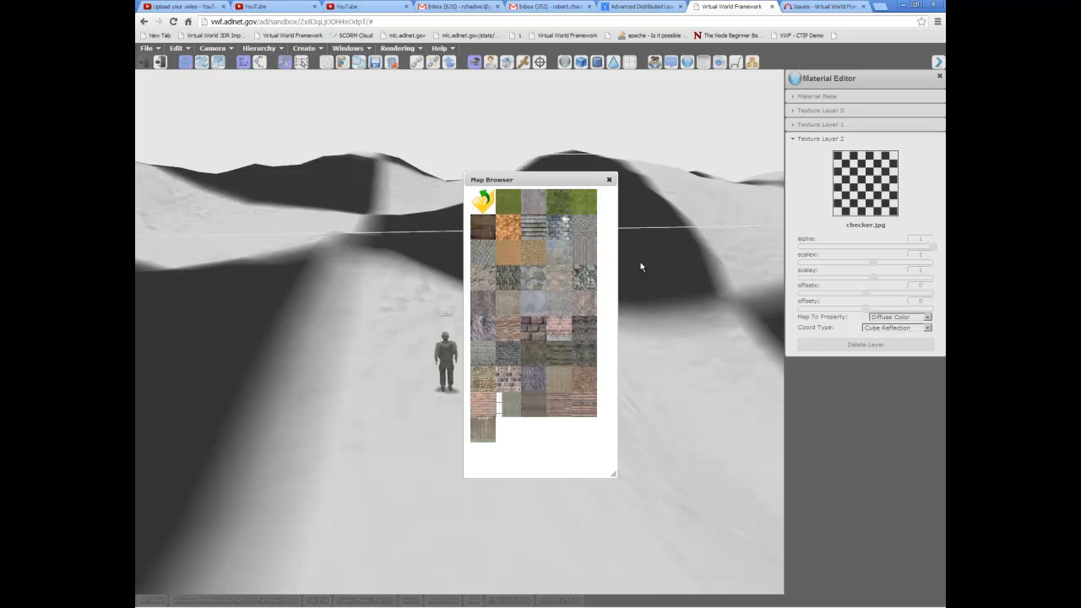
{"action": "left_click", "coordinate": [533, 202]}
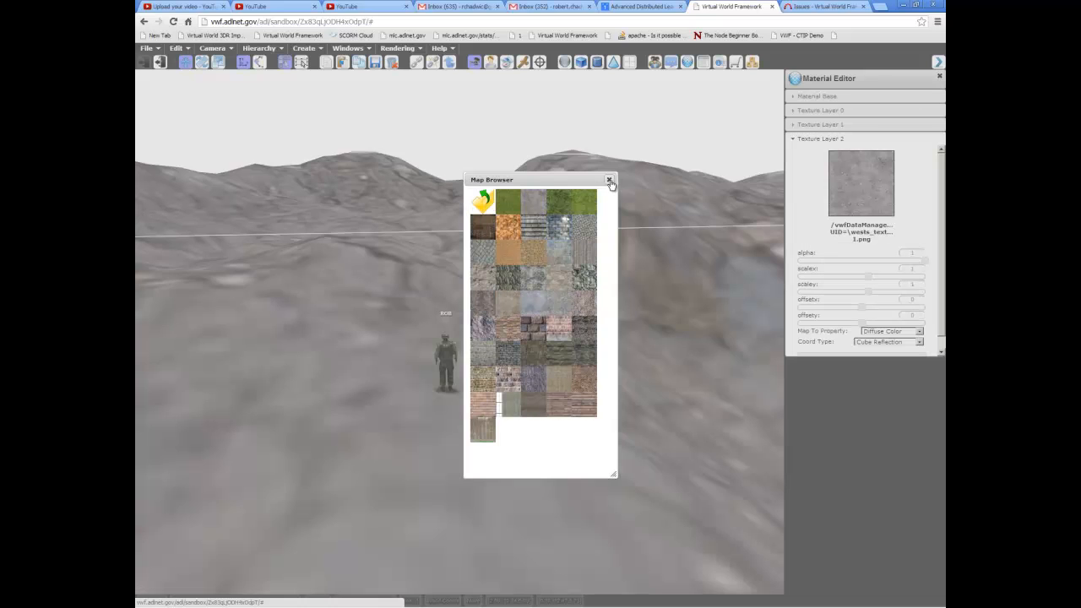
{"action": "left_click", "coordinate": [609, 179]}
{"action": "middle_click_drag", "start_coordinate": [655, 306], "coordinate": [629, 317]}
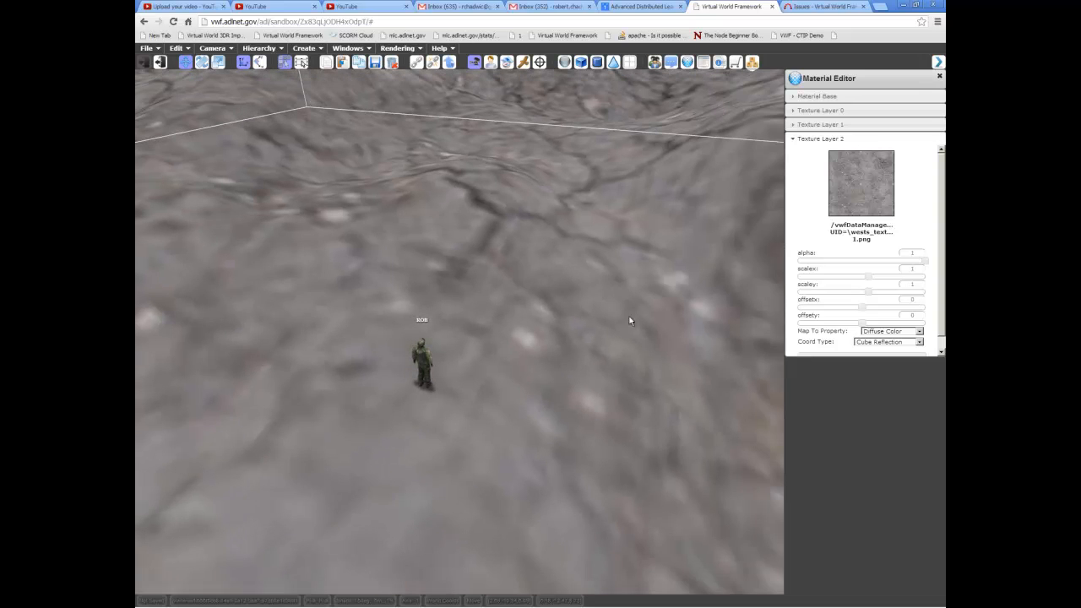
Map Texture Layer 2 to the Specular Map property and inspect the terrain
{"action": "left_click", "coordinate": [908, 334]}
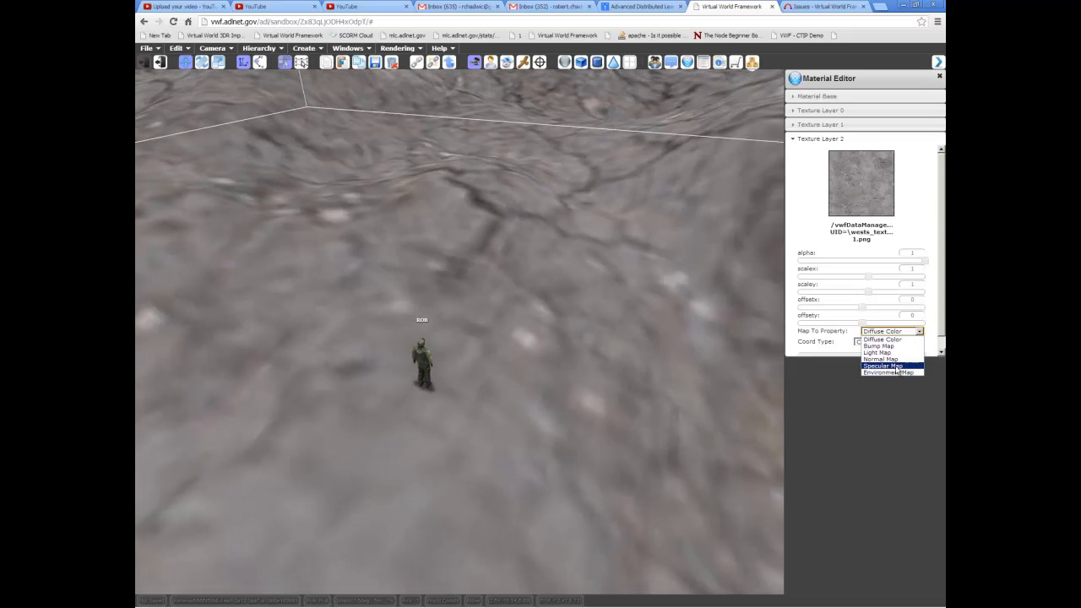
{"action": "left_click", "coordinate": [897, 368]}
{"action": "middle_click_drag", "start_coordinate": [598, 341], "coordinate": [647, 251]}
Raise the terrain's base specularLevel to 2.35 and inspect the highlights across the surface
{"action": "left_click", "coordinate": [832, 97]}
{"action": "middle_click_drag", "start_coordinate": [717, 212], "coordinate": [713, 221]}
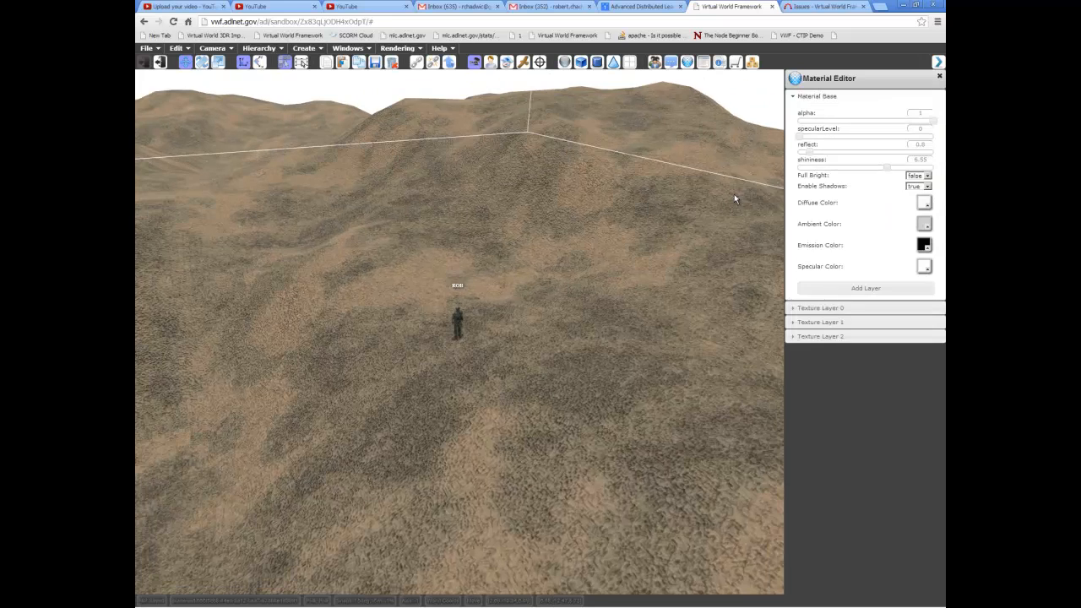
{"action": "left_click_drag", "start_coordinate": [801, 137], "coordinate": [860, 143]}
{"action": "middle_click_drag", "start_coordinate": [718, 244], "coordinate": [605, 305]}
{"action": "scroll", "coordinate": [616, 323], "scroll_direction": "up", "scroll_amount": 4}
{"action": "mouse_move", "coordinate": [860, 138]}
{"action": "left_mouse_down"}
{"action": "mouse_move", "coordinate": [841, 138]}
{"action": "mouse_move", "coordinate": [873, 140]}
{"action": "mouse_move", "coordinate": [833, 139]}
{"action": "left_mouse_up"}
{"action": "middle_click_drag", "start_coordinate": [580, 248], "coordinate": [640, 245]}
{"action": "middle_click_drag", "start_coordinate": [490, 270], "coordinate": [698, 235]}
{"action": "middle_click_drag", "start_coordinate": [559, 243], "coordinate": [682, 270]}
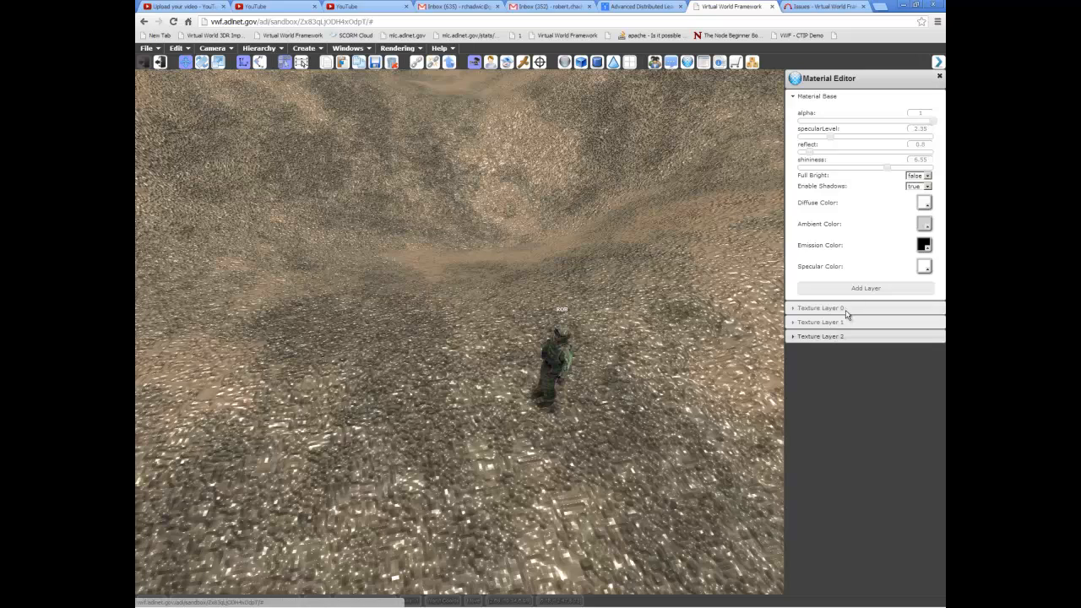
Create two spheres side by side on the terrain near the avatar
{"action": "middle_click_drag", "start_coordinate": [701, 351], "coordinate": [578, 145]}
{"action": "left_click", "coordinate": [560, 62]}
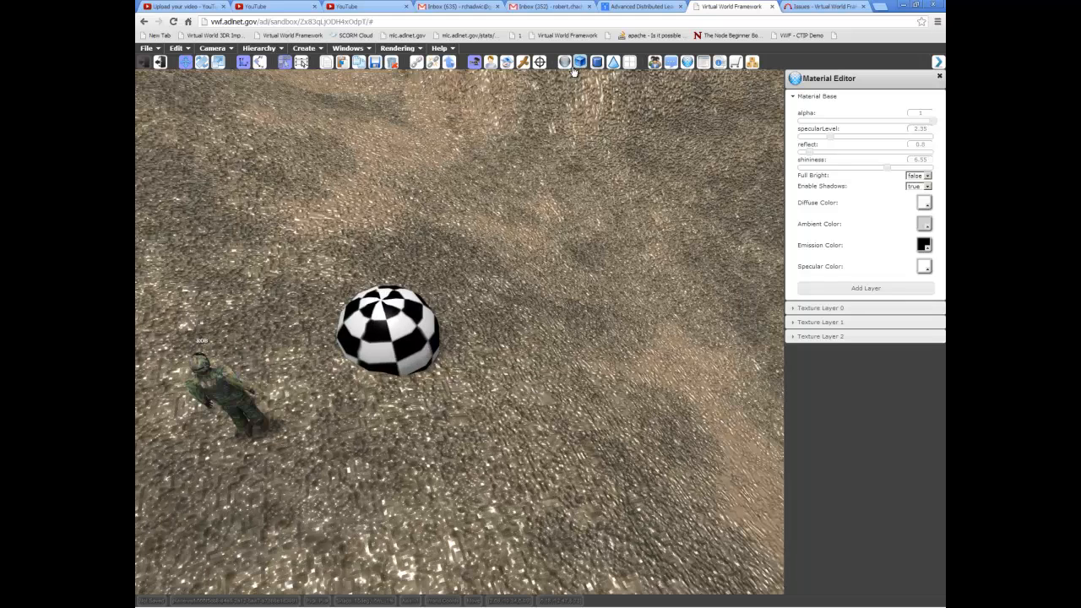
{"action": "left_click", "coordinate": [564, 64]}
{"action": "middle_click_drag", "start_coordinate": [533, 399], "coordinate": [489, 438]}
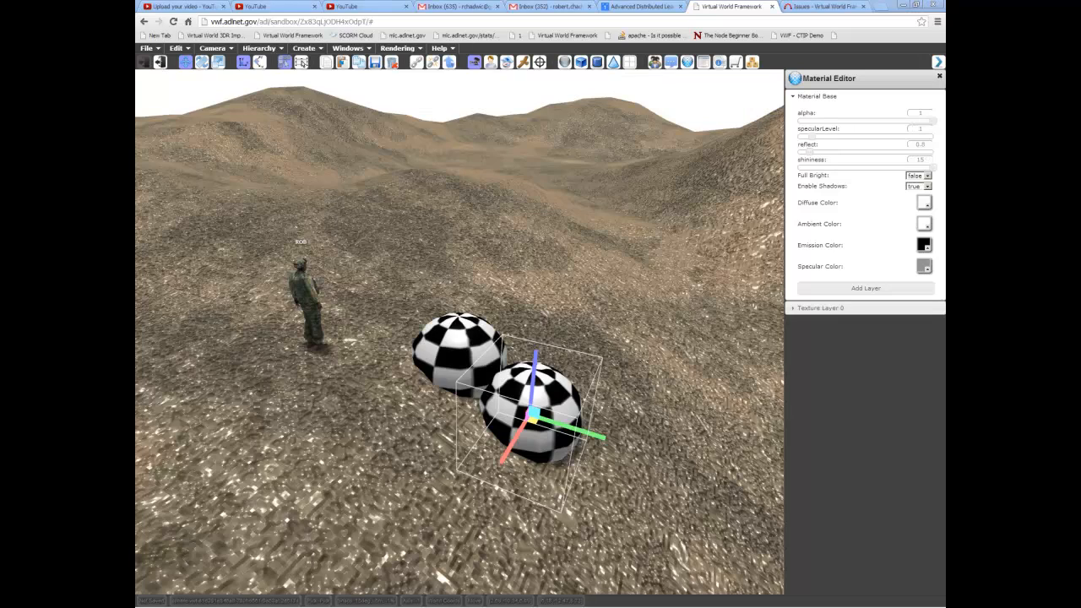
{"action": "middle_click_drag", "start_coordinate": [523, 302], "coordinate": [505, 331]}
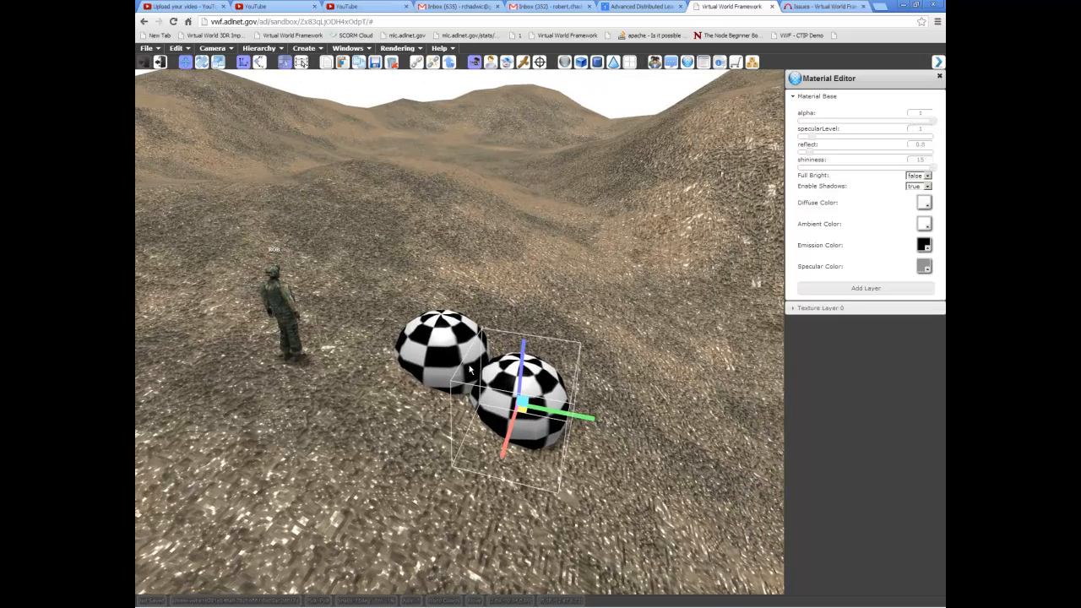
Select both spheres together and replace their Texture Layer 0 checker image with a green grass texture
{"action": "left_click", "coordinate": [428, 349], "text": "ctrl"}
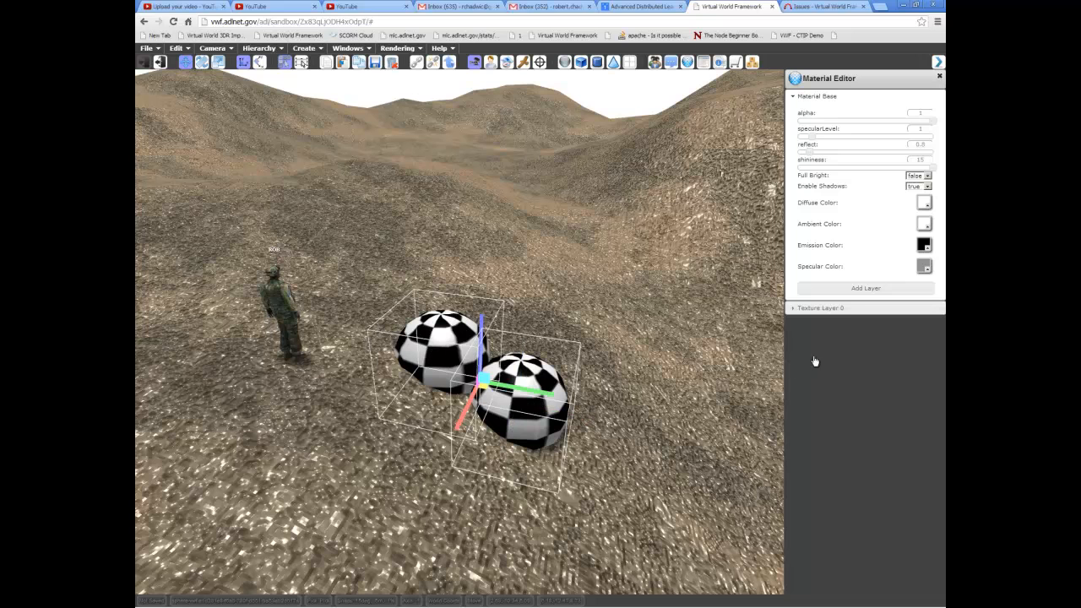
{"action": "left_click", "coordinate": [849, 309]}
{"action": "left_click", "coordinate": [865, 161]}
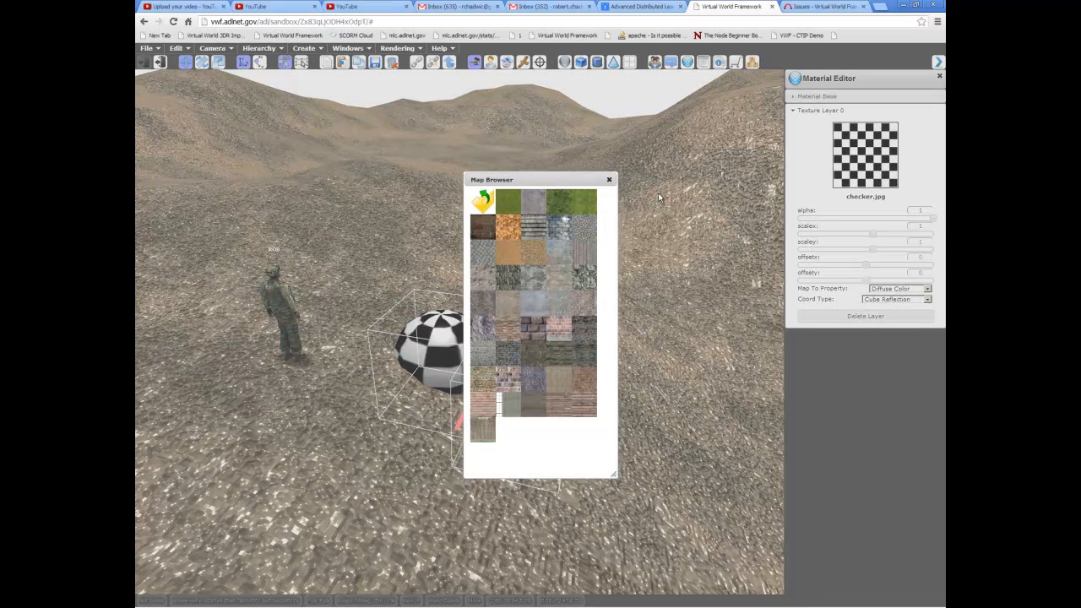
{"action": "left_click", "coordinate": [584, 202]}
{"action": "left_click", "coordinate": [609, 179]}
{"action": "middle_click_drag", "start_coordinate": [632, 289], "coordinate": [581, 286]}
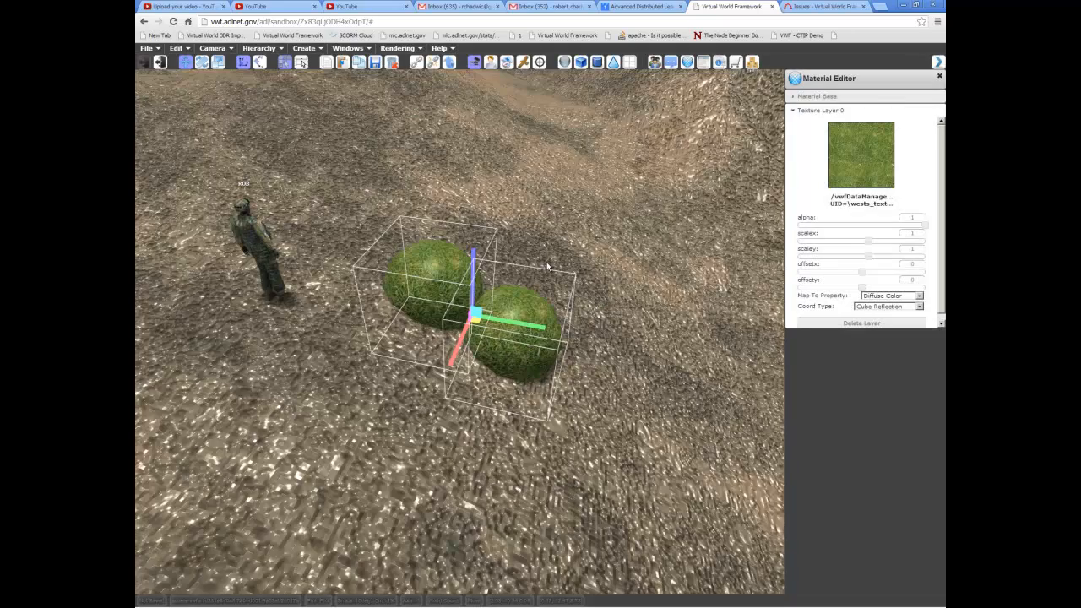
Select only the nearer sphere and change its Texture Layer 0 image to the blue-gray stone brick texture
{"action": "left_click", "coordinate": [520, 309]}
{"action": "left_click", "coordinate": [858, 309]}
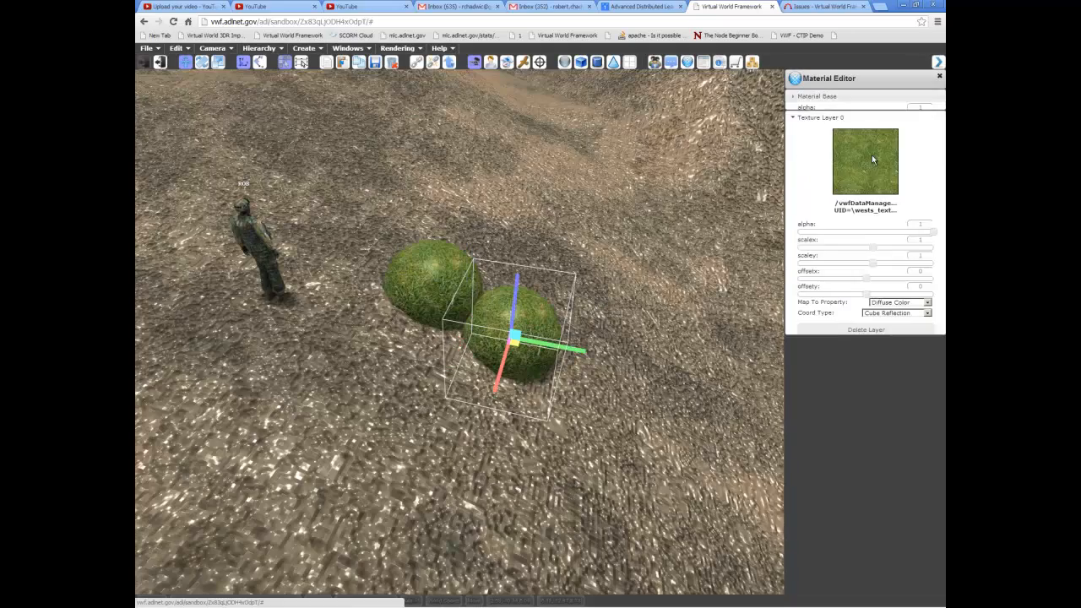
{"action": "left_click", "coordinate": [871, 166]}
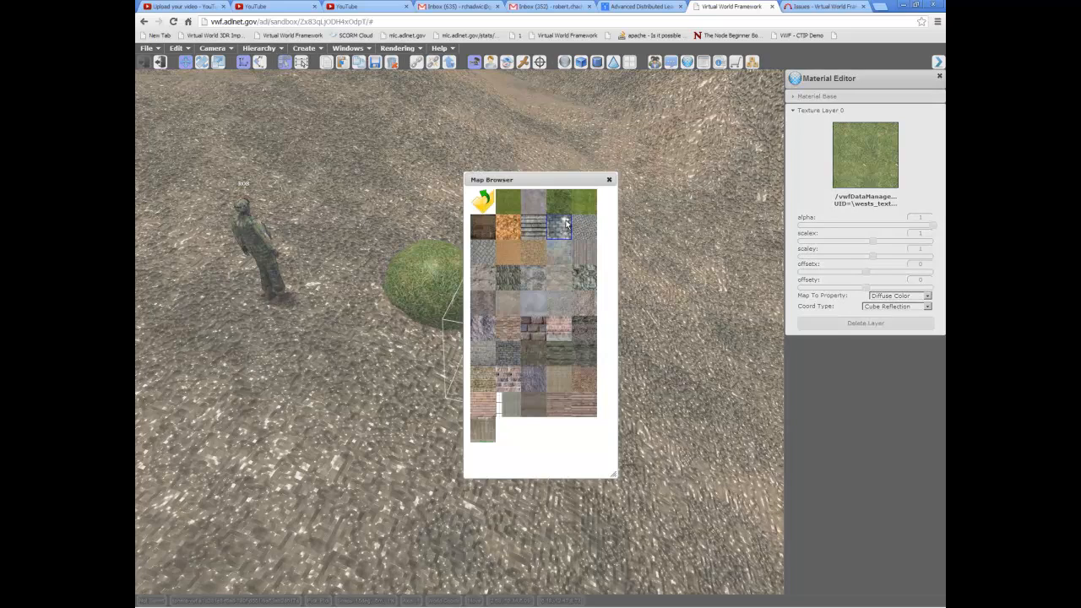
{"action": "left_click", "coordinate": [561, 226]}
{"action": "left_click", "coordinate": [609, 179]}
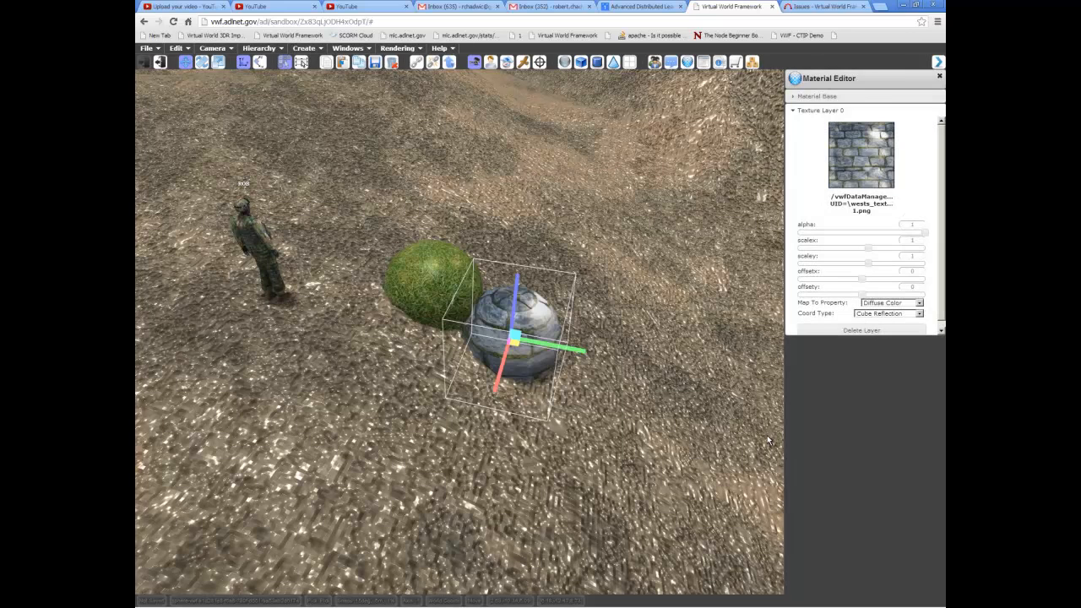
Select both spheres again and set their shared Texture Layer 0 image to the gray ridged texture
{"action": "left_click", "coordinate": [435, 281], "text": "ctrl"}
{"action": "middle_click_drag", "start_coordinate": [502, 385], "coordinate": [502, 340]}
{"action": "left_click", "coordinate": [806, 309]}
{"action": "middle_click_drag", "start_coordinate": [610, 317], "coordinate": [646, 334]}
{"action": "scroll", "coordinate": [591, 318], "scroll_direction": "up", "scroll_amount": 3}
{"action": "left_click", "coordinate": [847, 175]}
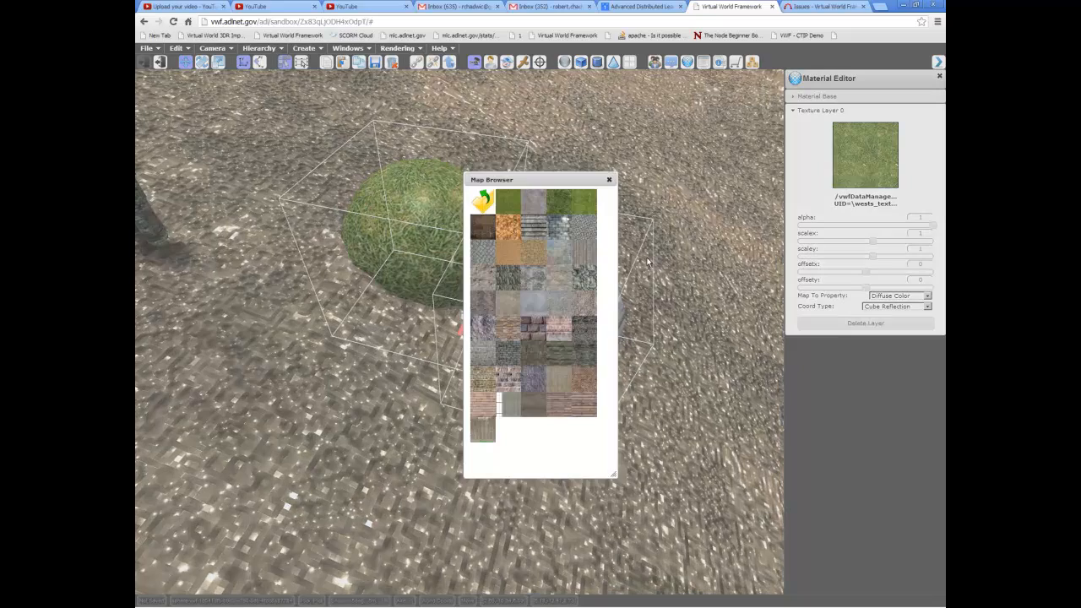
{"action": "left_click", "coordinate": [584, 254]}
{"action": "left_click", "coordinate": [609, 180]}
{"action": "middle_click_drag", "start_coordinate": [614, 216], "coordinate": [561, 309]}
{"action": "scroll", "coordinate": [618, 363], "scroll_direction": "down", "scroll_amount": 3}
Delete the two spheres one after the other and look over the textured terrain
{"action": "left_click", "coordinate": [610, 398]}
{"action": "middle_click_drag", "start_coordinate": [590, 426], "coordinate": [514, 412]}
{"action": "left_click", "coordinate": [547, 412]}
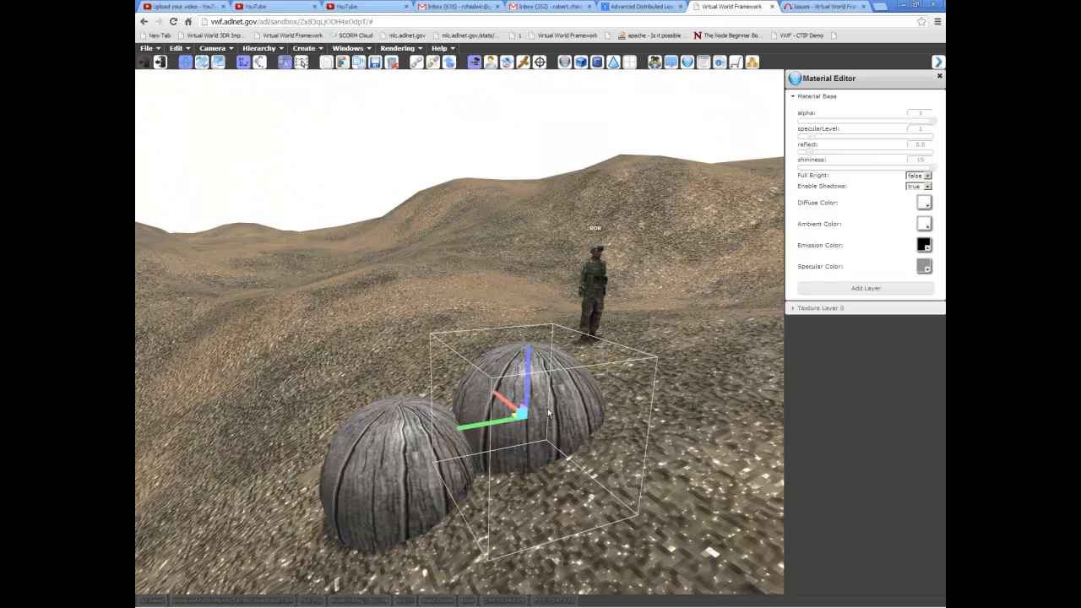
{"action": "middle_click_drag", "start_coordinate": [368, 421], "coordinate": [570, 444]}
{"action": "key", "text": "Delete"}
{"action": "left_click", "coordinate": [613, 465]}
{"action": "key", "text": "Delete"}
{"action": "middle_click_drag", "start_coordinate": [401, 406], "coordinate": [583, 430]}
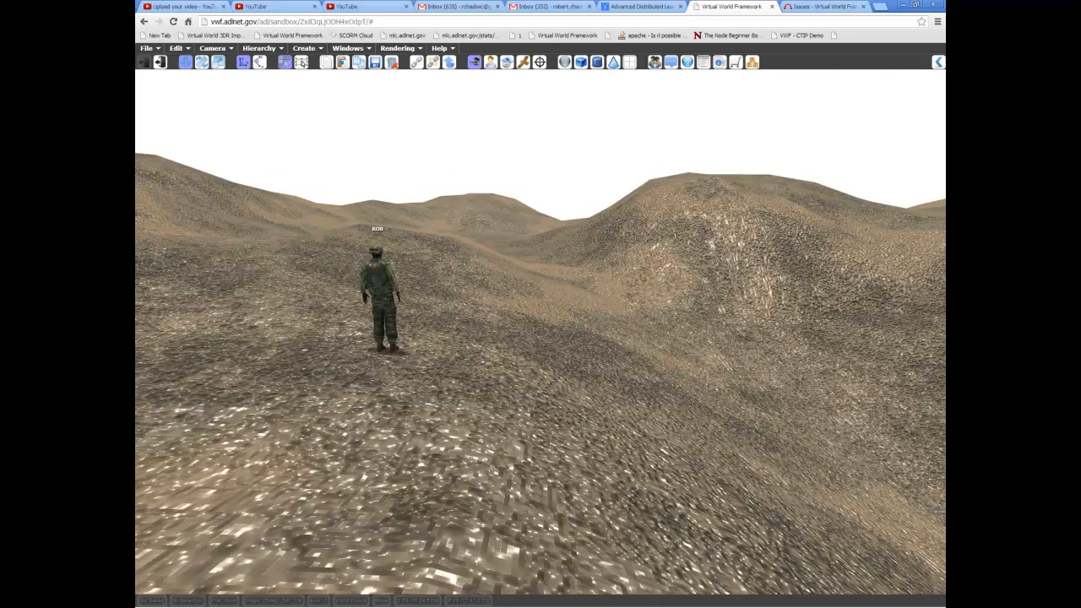